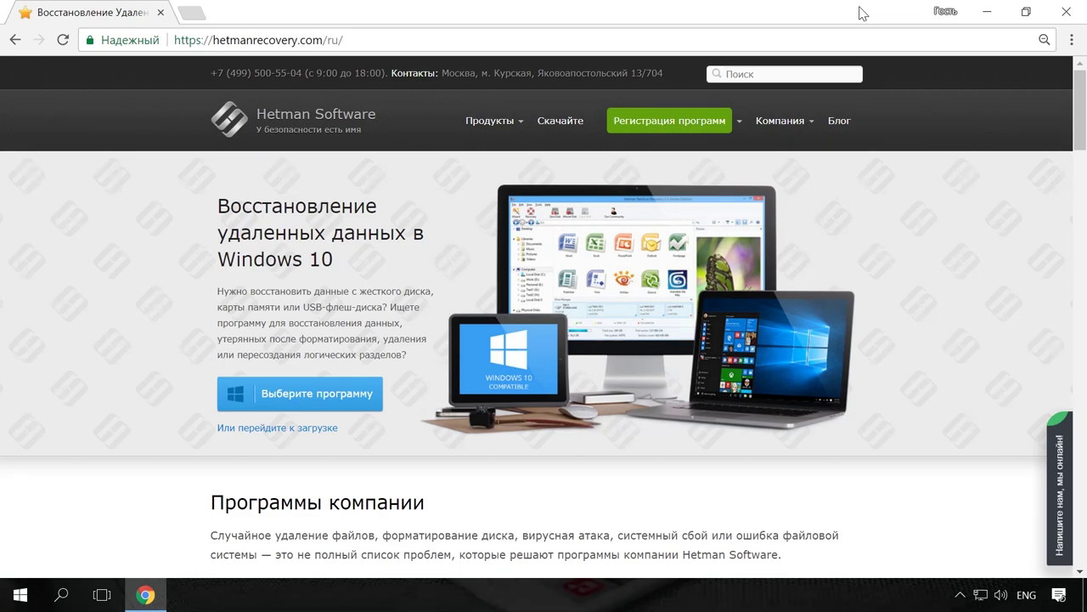
- Open the Partition Recovery product page on the Hetman Software site and look over its description
{"action": "mouse_move", "coordinate": [517, 126]}
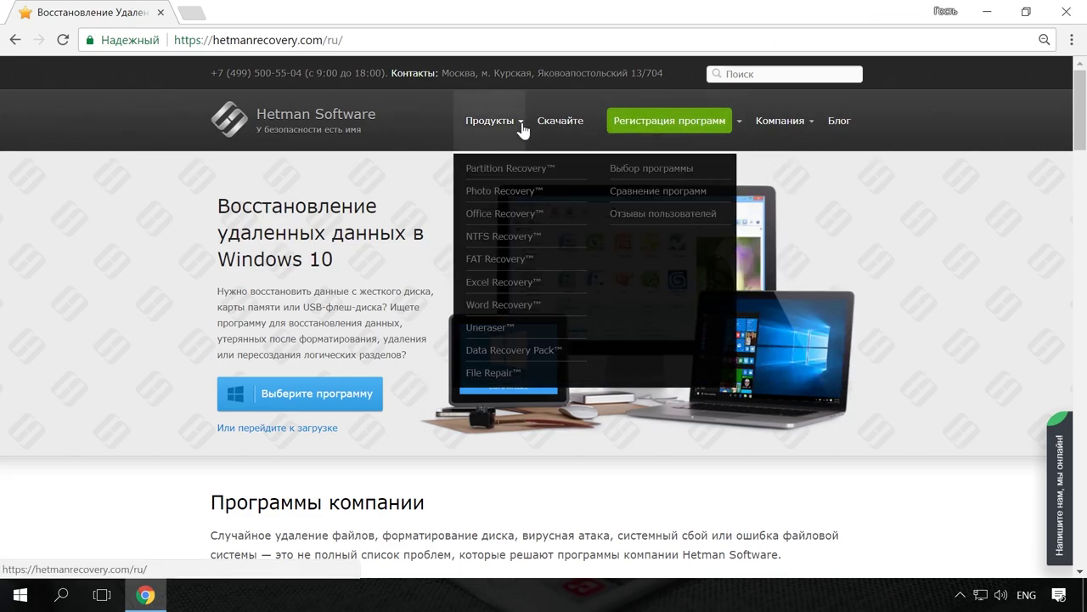
{"action": "left_click", "coordinate": [533, 173]}
{"action": "scroll", "coordinate": [538, 190], "scroll_direction": "down", "scroll_amount": 1}
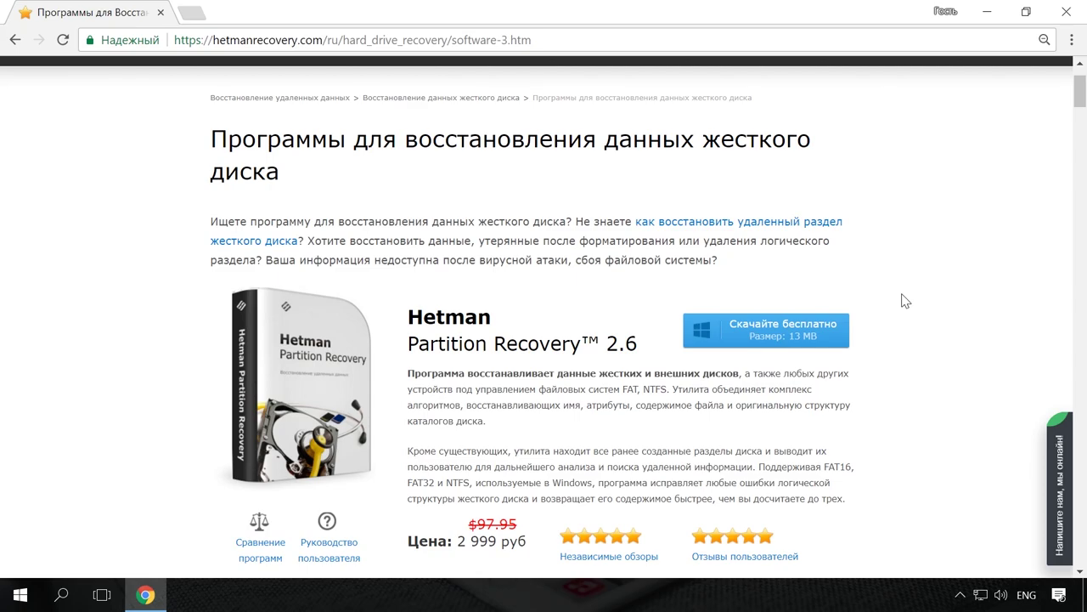
{"action": "scroll", "coordinate": [906, 301], "scroll_direction": "up", "scroll_amount": 1}
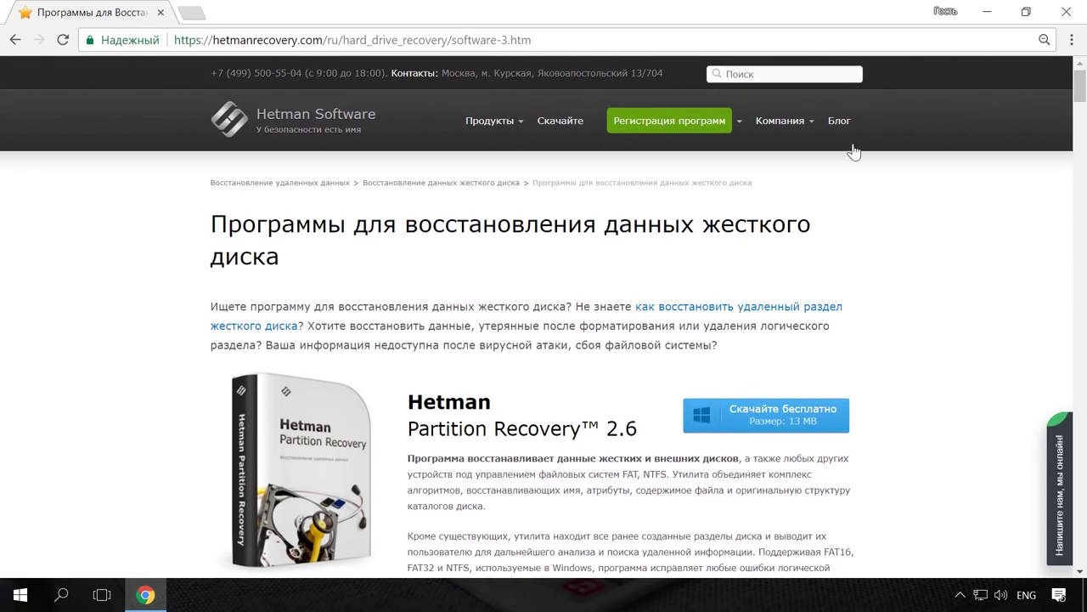
- Look through the blog article "Как быстро найти файлы на компьютере с Windows" and open the site's online chat
{"action": "left_click", "coordinate": [841, 121]}
{"action": "scroll", "coordinate": [932, 221], "scroll_direction": "down", "scroll_amount": 9}
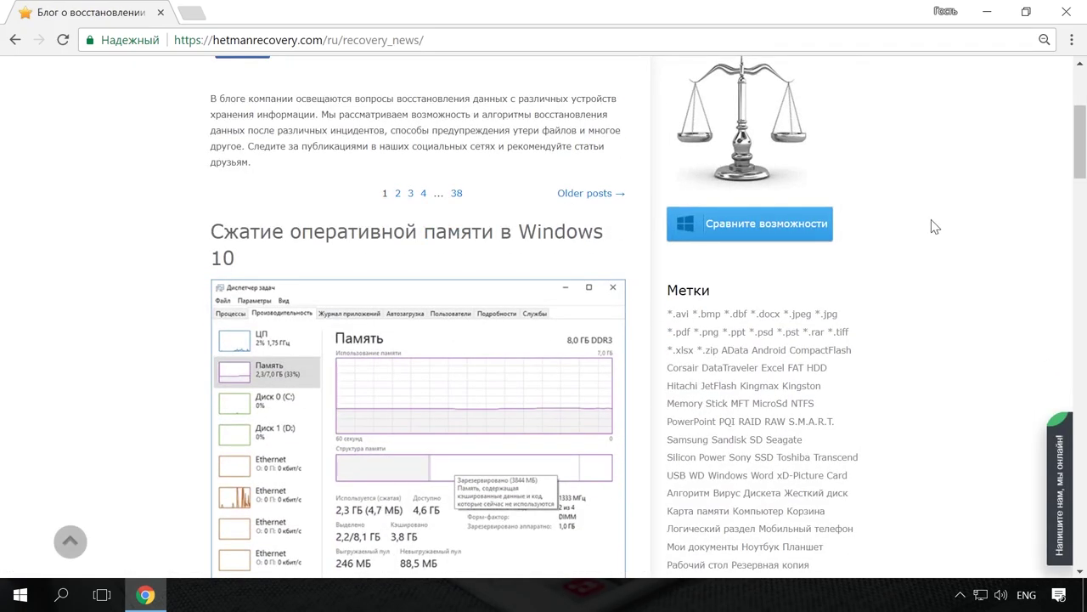
{"action": "scroll", "coordinate": [934, 228], "scroll_direction": "down", "scroll_amount": 7}
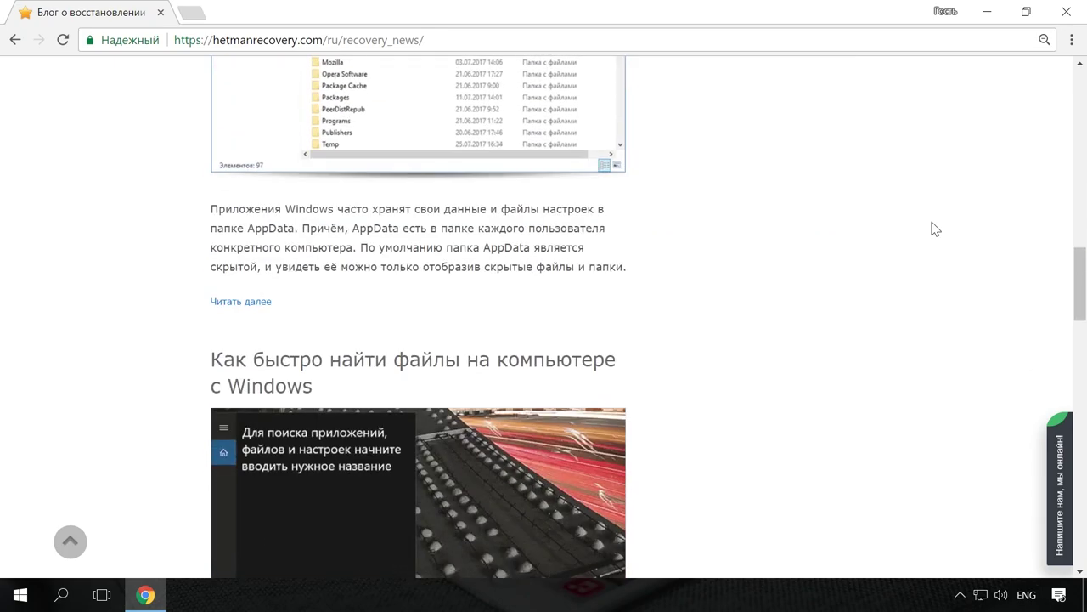
{"action": "left_click", "coordinate": [584, 281]}
{"action": "scroll", "coordinate": [628, 276], "scroll_direction": "down", "scroll_amount": 6}
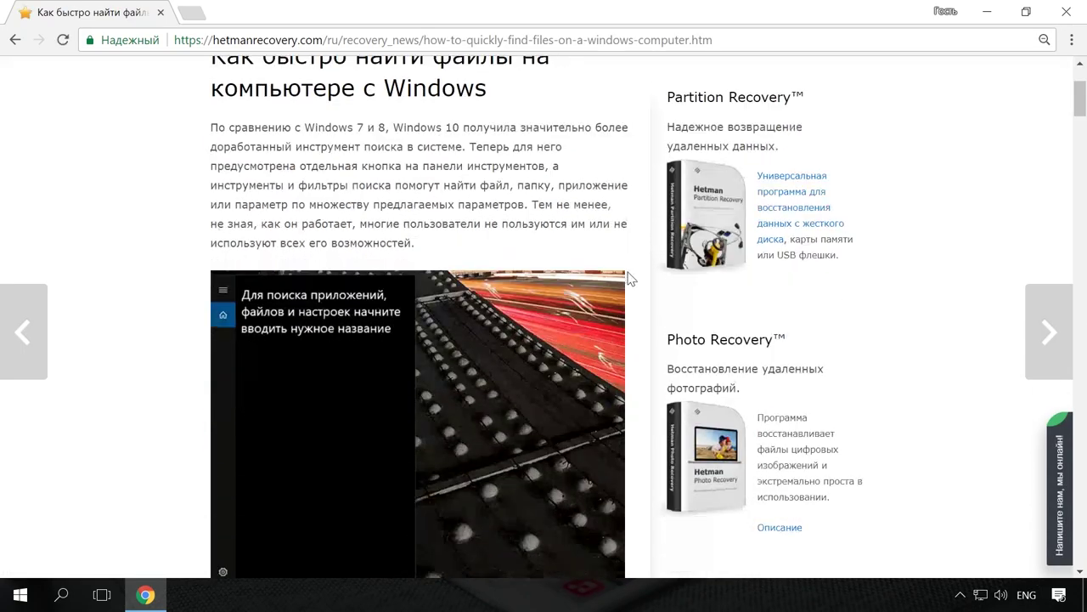
{"action": "scroll", "coordinate": [632, 273], "scroll_direction": "up", "scroll_amount": 6}
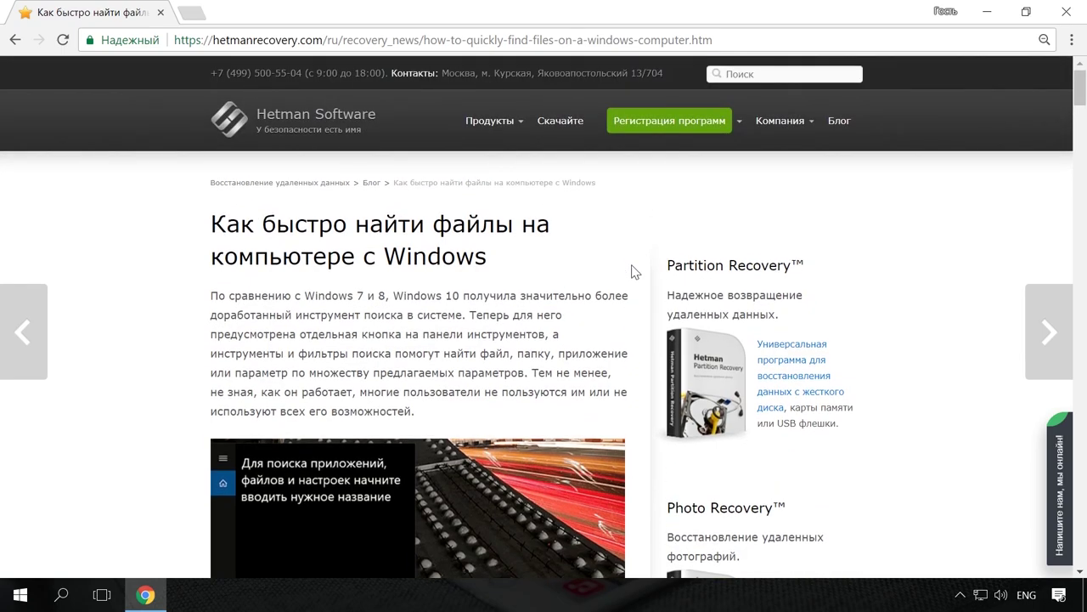
{"action": "left_click", "coordinate": [1056, 470]}
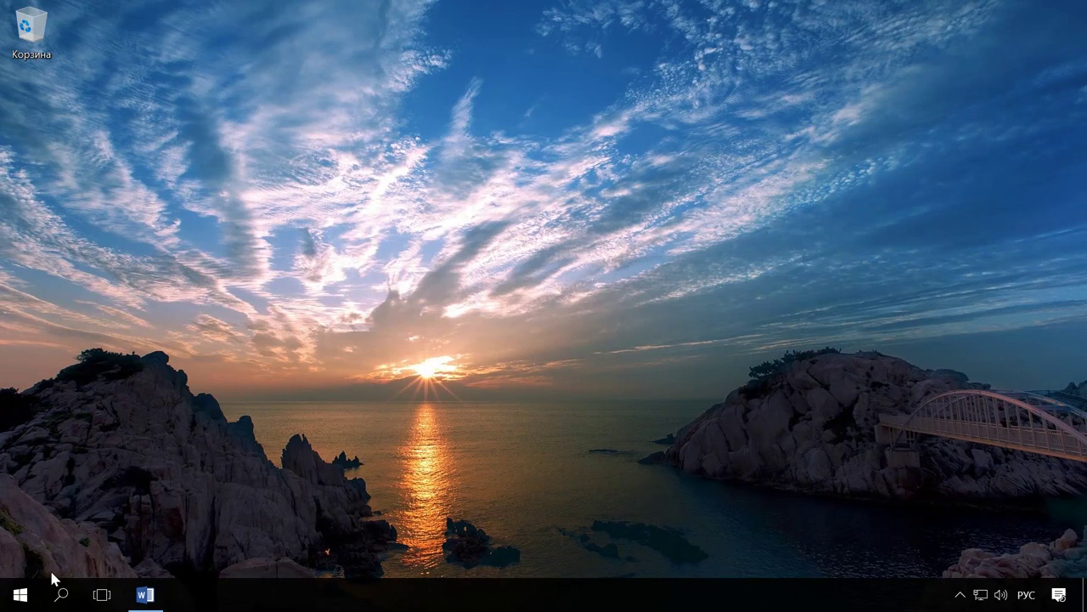
- Open the "Питание и спящий режим" page of the Windows system settings
{"action": "right_click", "coordinate": [21, 594]}
{"action": "left_click", "coordinate": [98, 425]}
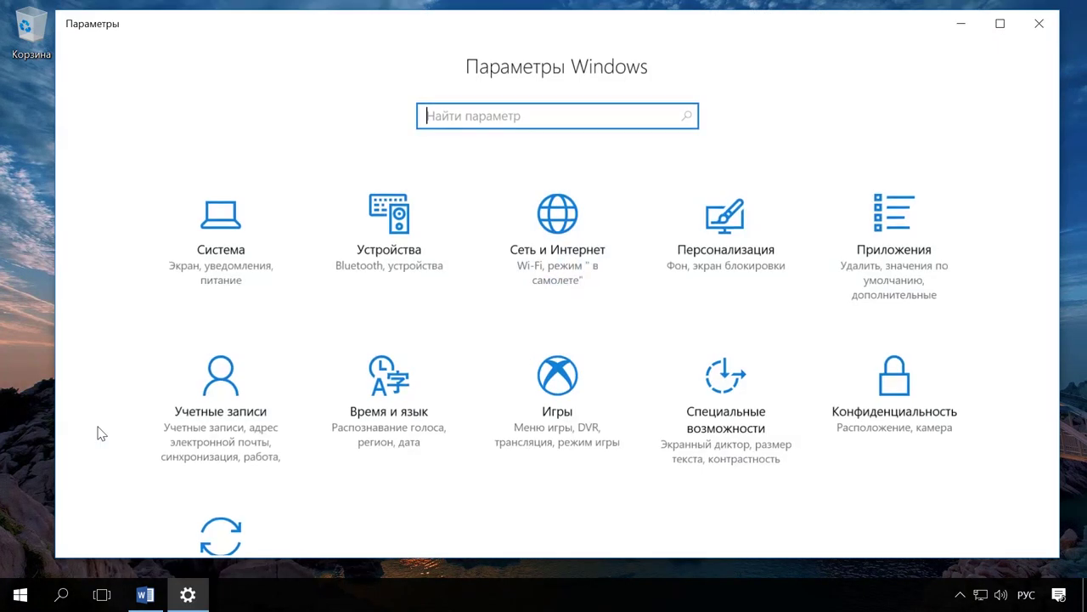
{"action": "left_click", "coordinate": [221, 255]}
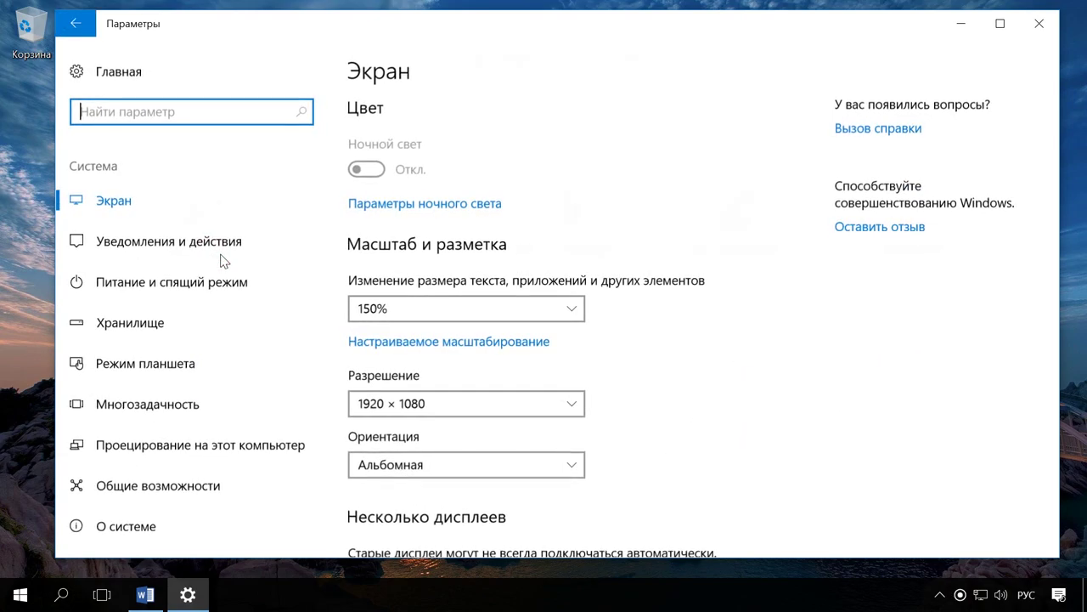
{"action": "left_click", "coordinate": [185, 285]}
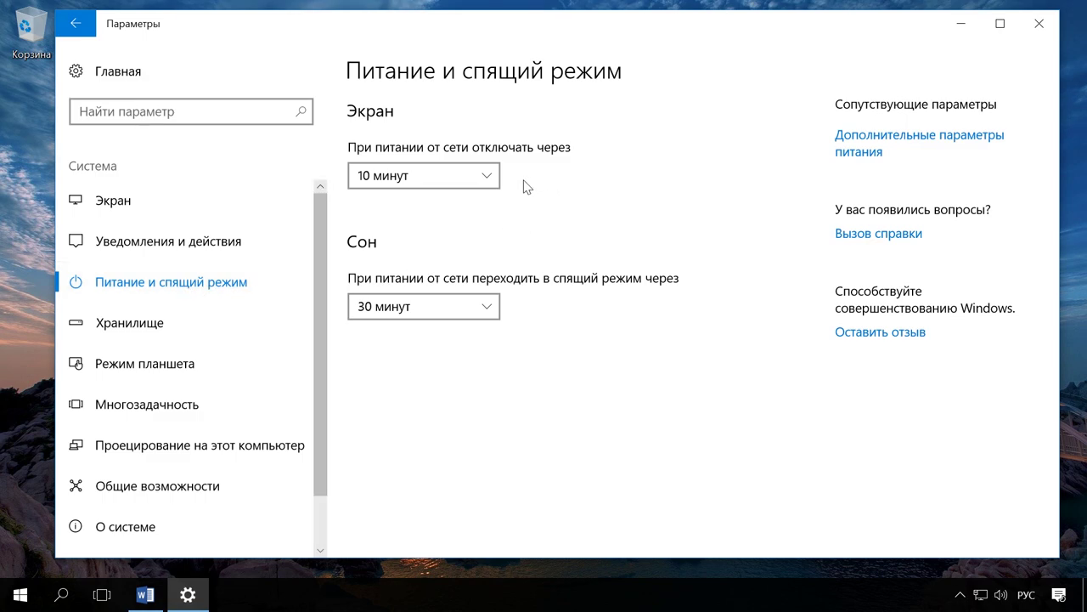
- Examine the available delays for turning off the screen on mains power without changing the setting
{"action": "left_click", "coordinate": [493, 176]}
{"action": "left_click_drag", "start_coordinate": [490, 172], "coordinate": [494, 272]}
{"action": "left_click", "coordinate": [583, 238]}
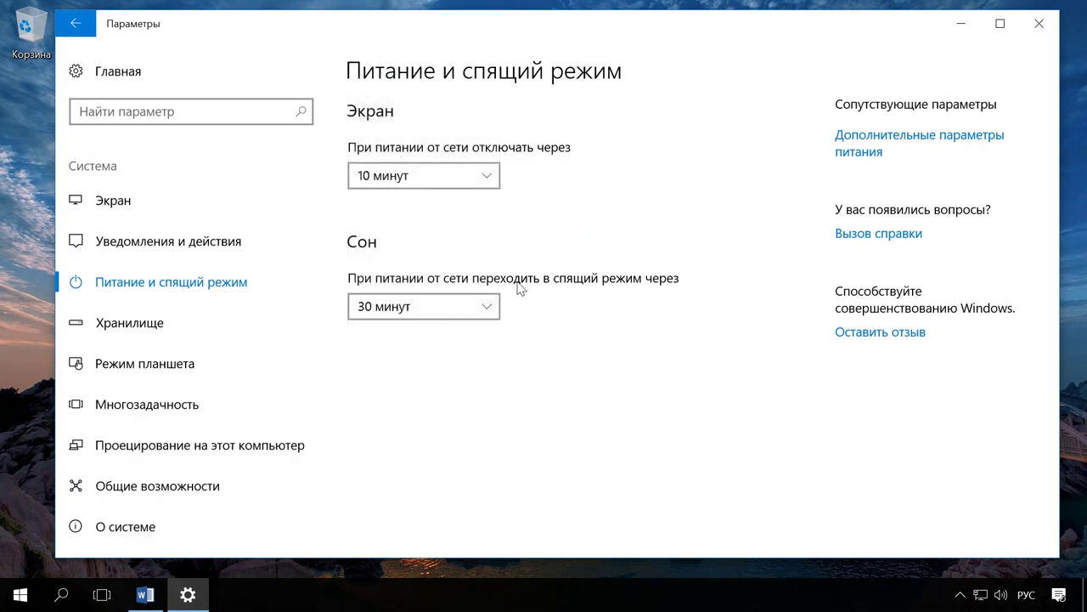
- Set the computer's sleep delay on mains power to "Никогда" and close the Windows settings
{"action": "left_click", "coordinate": [488, 305]}
{"action": "left_click_drag", "start_coordinate": [491, 329], "coordinate": [481, 387]}
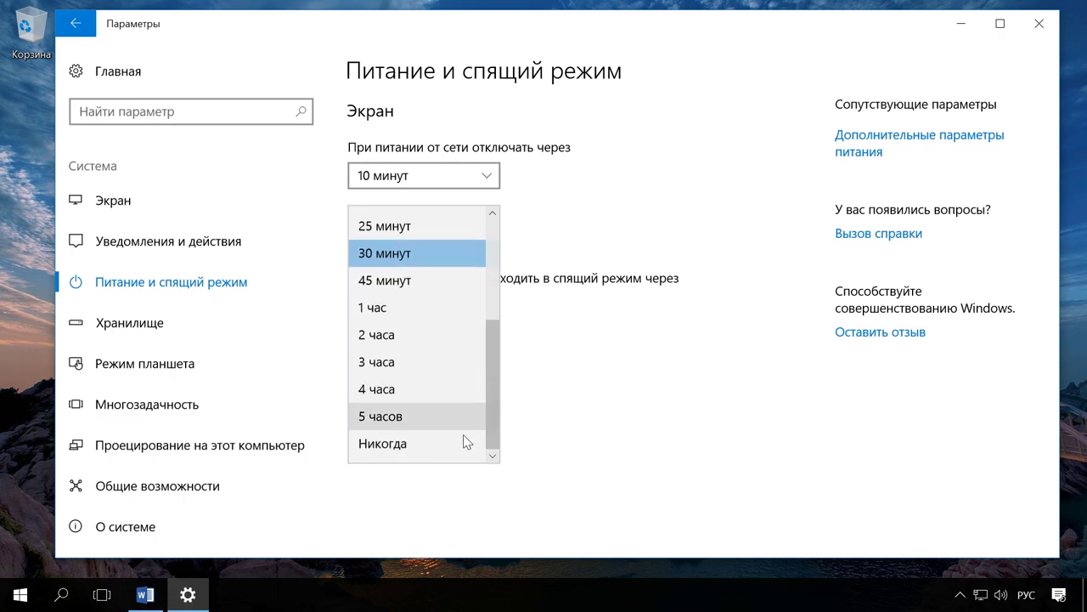
{"action": "left_click", "coordinate": [423, 443]}
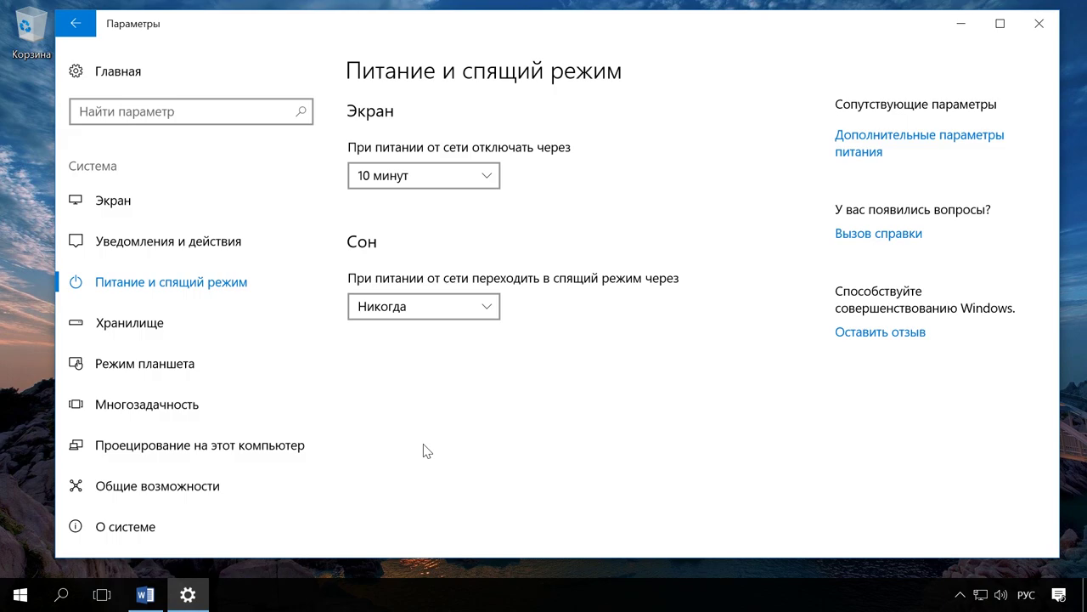
{"action": "left_click", "coordinate": [1037, 30]}
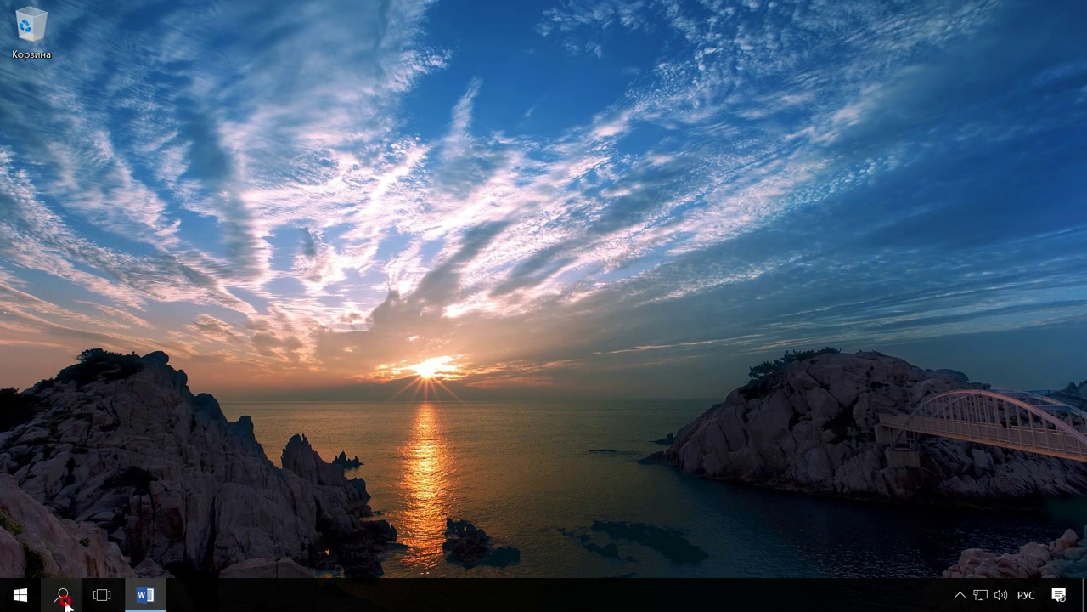
- Search Windows for "панель" and open the classic Control Panel
{"action": "left_click", "coordinate": [61, 595]}
{"action": "type", "text": "панель"}
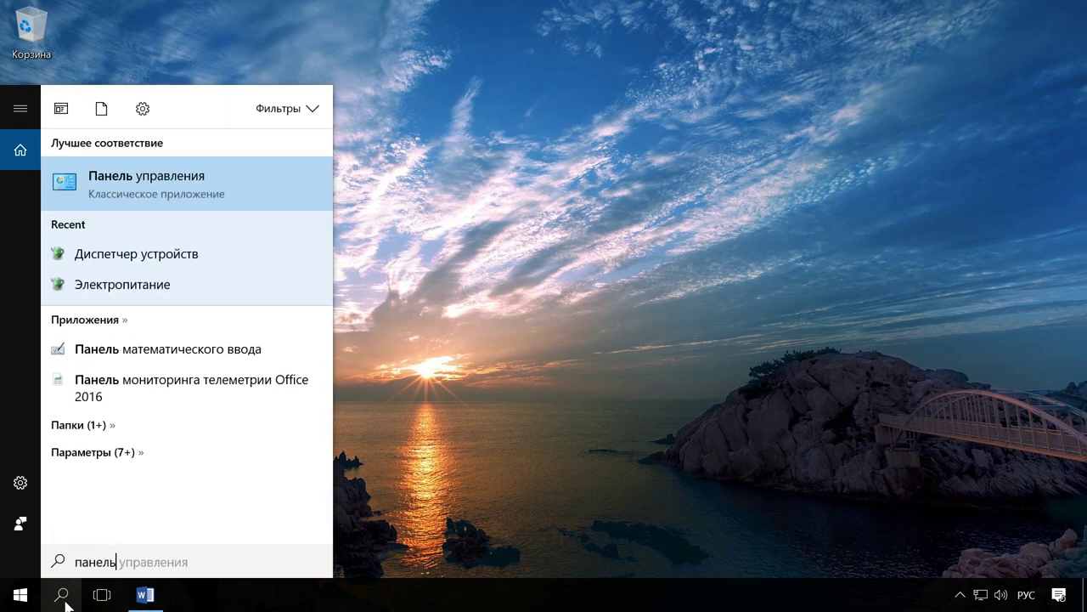
{"action": "left_click", "coordinate": [255, 182]}
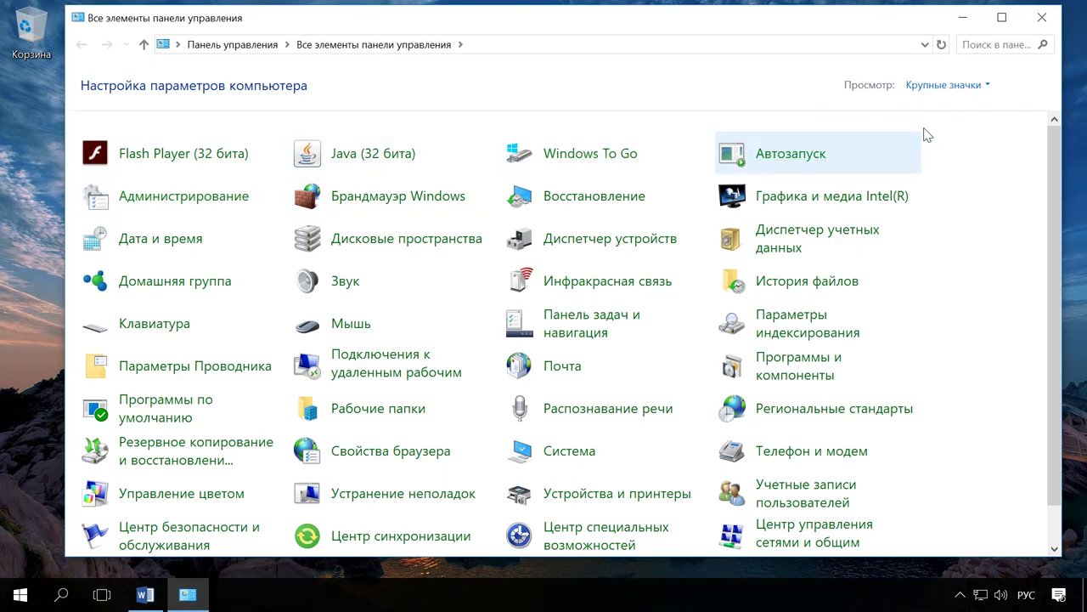
- Display the Control Panel items as "Крупные значки" and open "Электропитание"
{"action": "left_click", "coordinate": [986, 85]}
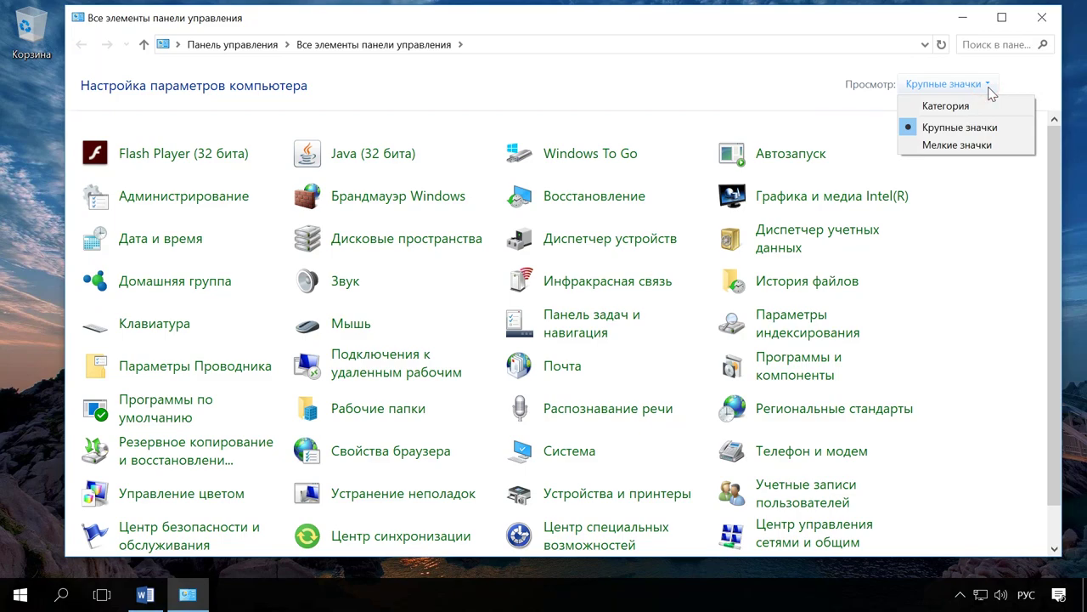
{"action": "left_click", "coordinate": [981, 127]}
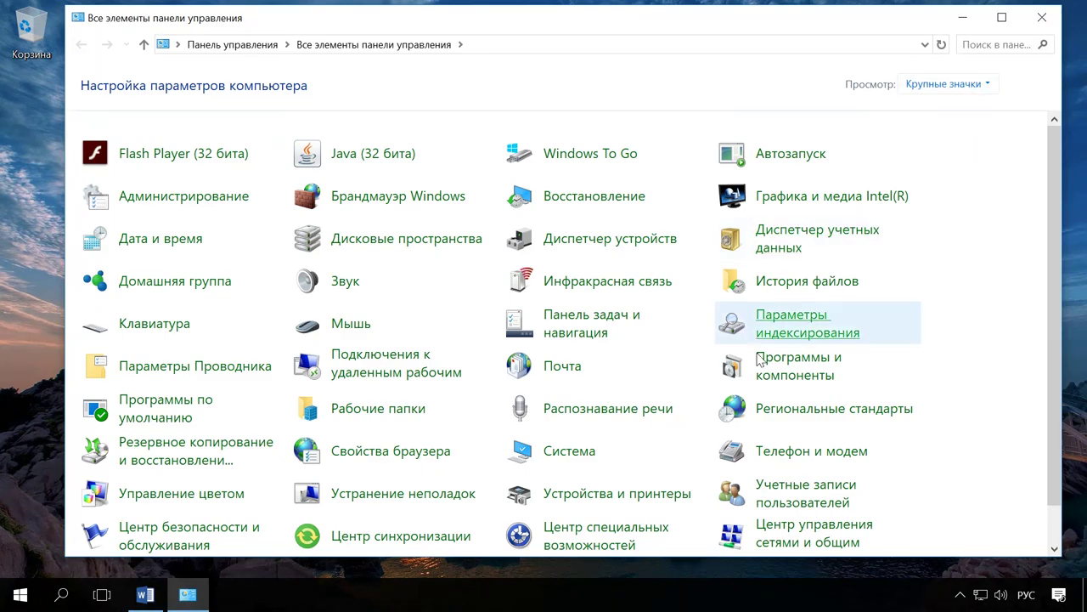
{"action": "left_click_drag", "start_coordinate": [1058, 411], "coordinate": [1064, 466]}
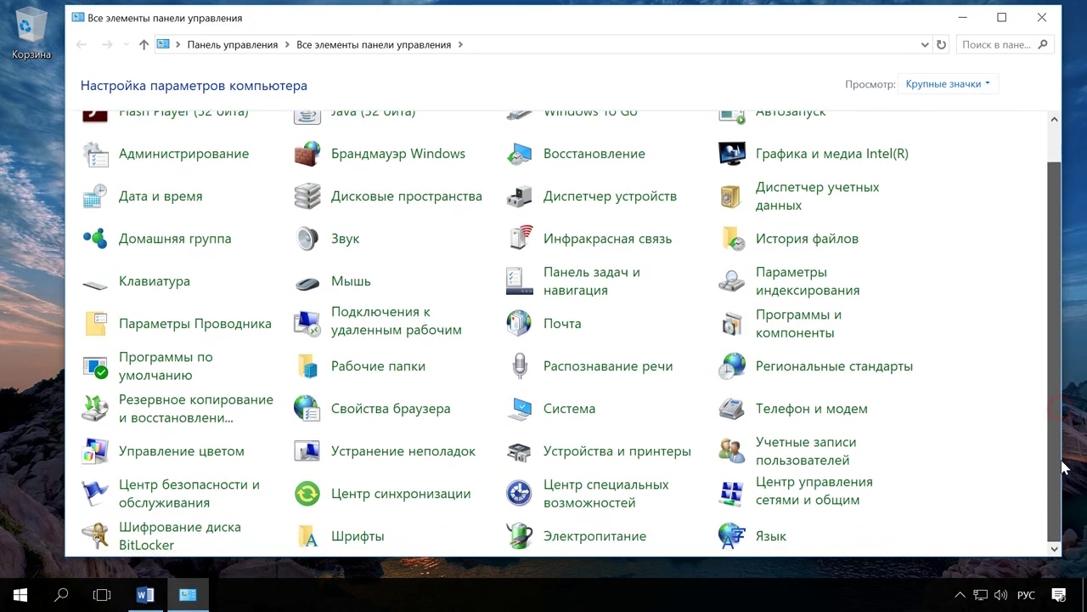
{"action": "left_click", "coordinate": [609, 542]}
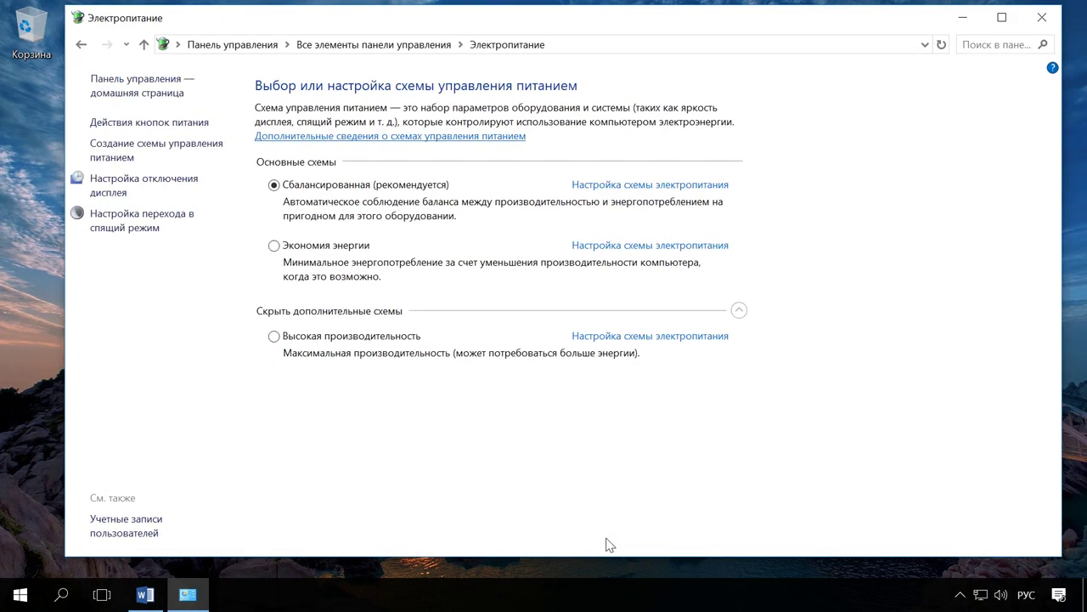
- Open the sleep settings of the balanced power plan, review the display-off delays, and choose "Никогда" for putting the computer to sleep
{"action": "left_click", "coordinate": [145, 227]}
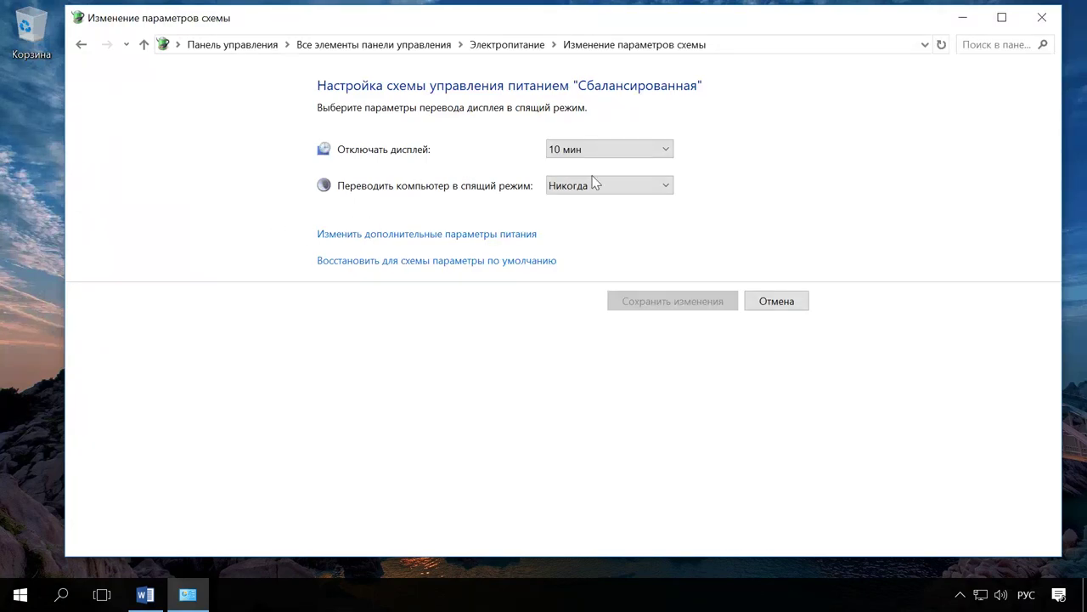
{"action": "left_click", "coordinate": [664, 149]}
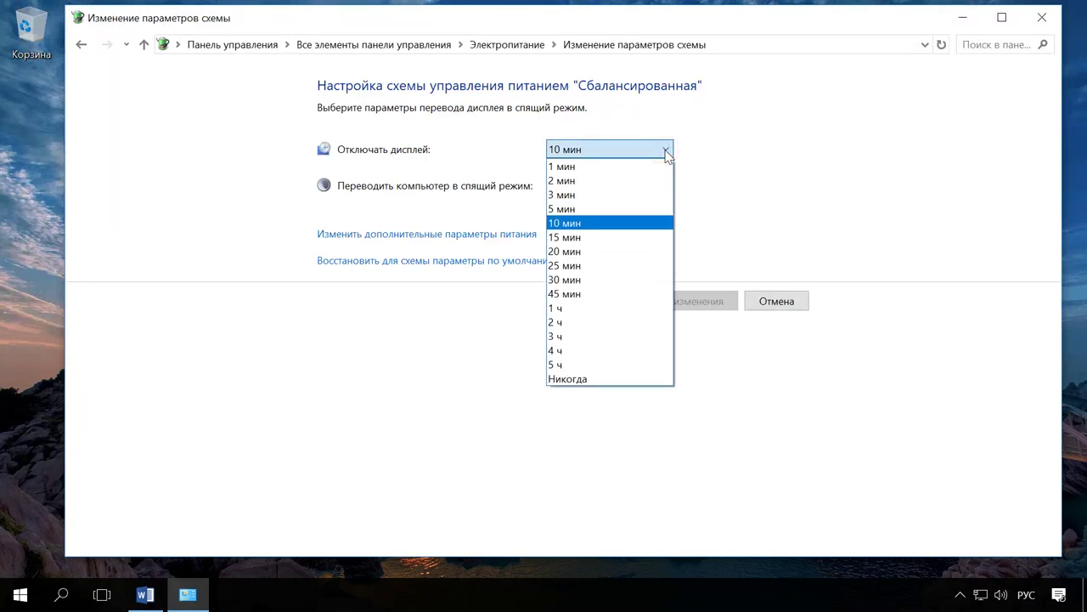
{"action": "left_click", "coordinate": [666, 150]}
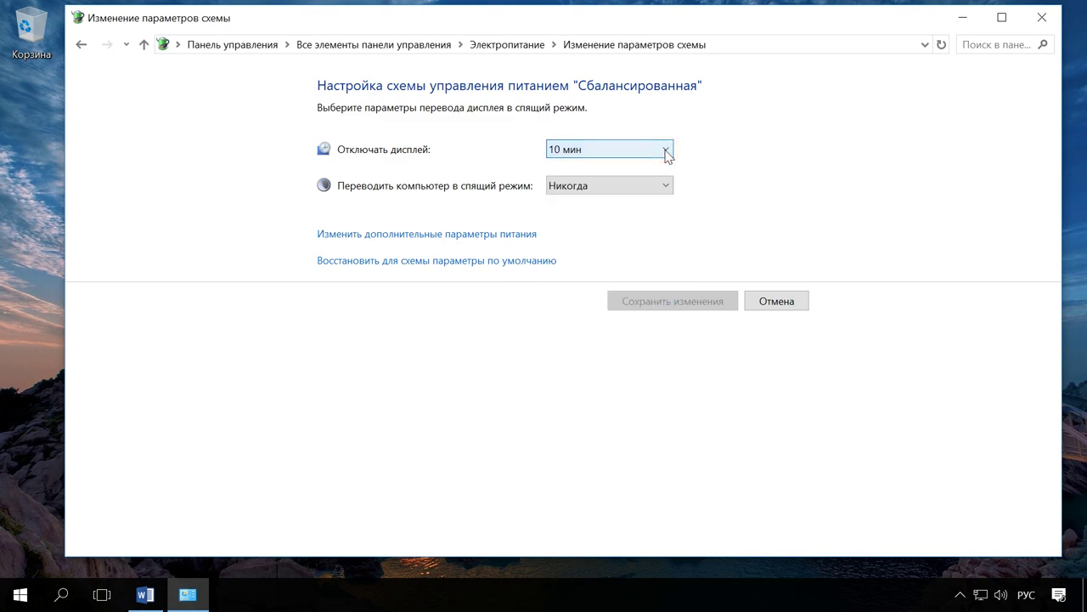
{"action": "left_click", "coordinate": [667, 188]}
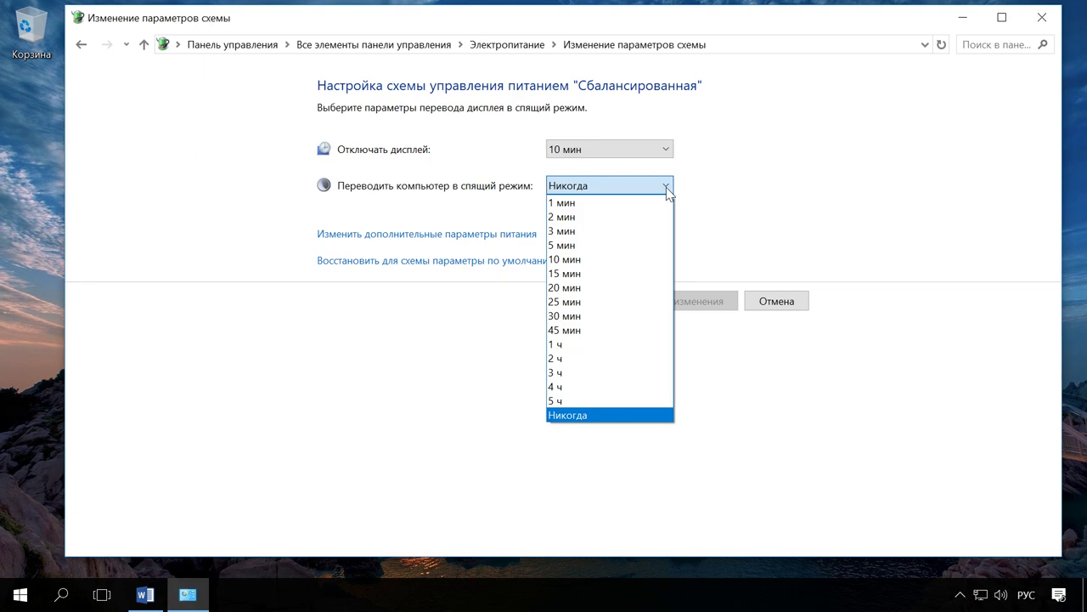
{"action": "left_click", "coordinate": [608, 418]}
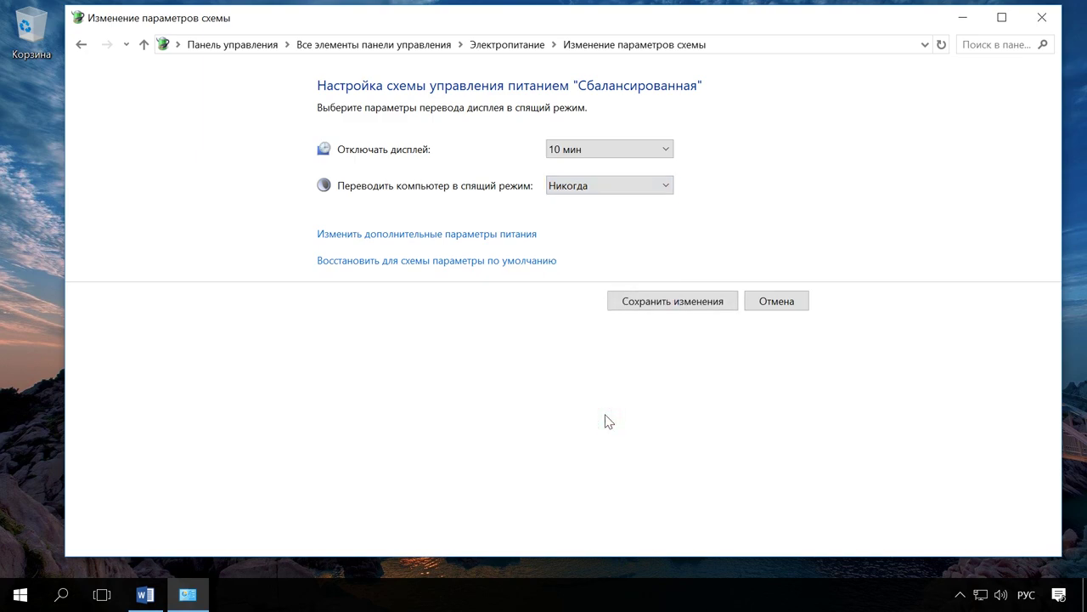
- Open the plan's advanced power settings, examine the hard disk turn-off delay, and collapse the "Жесткий диск" group
{"action": "left_click", "coordinate": [468, 241]}
{"action": "left_click_drag", "start_coordinate": [210, 28], "coordinate": [590, 48]}
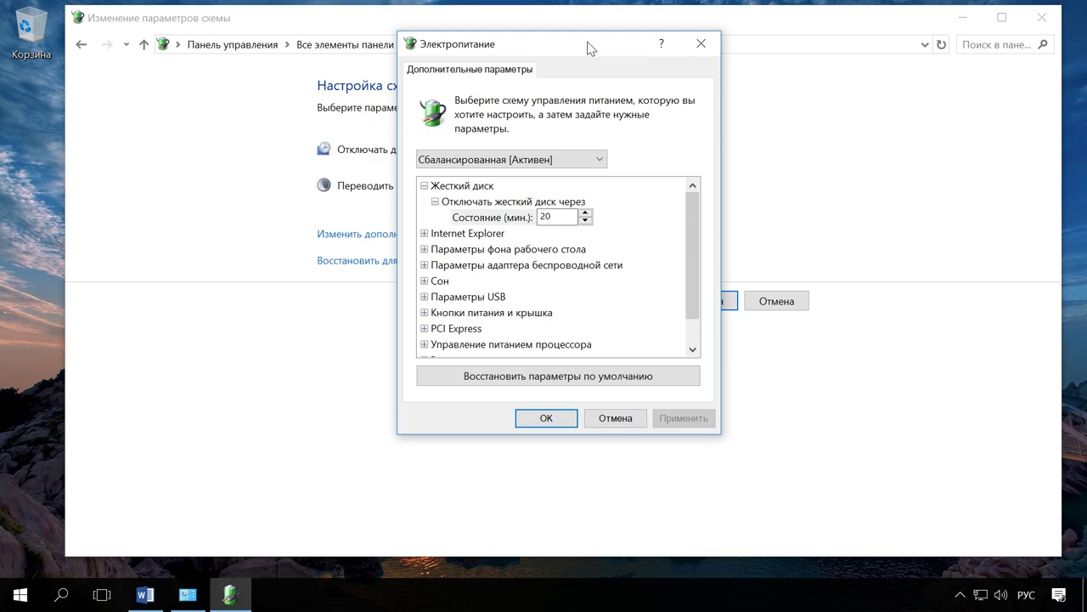
{"action": "left_click", "coordinate": [520, 203]}
{"action": "left_click", "coordinate": [510, 218]}
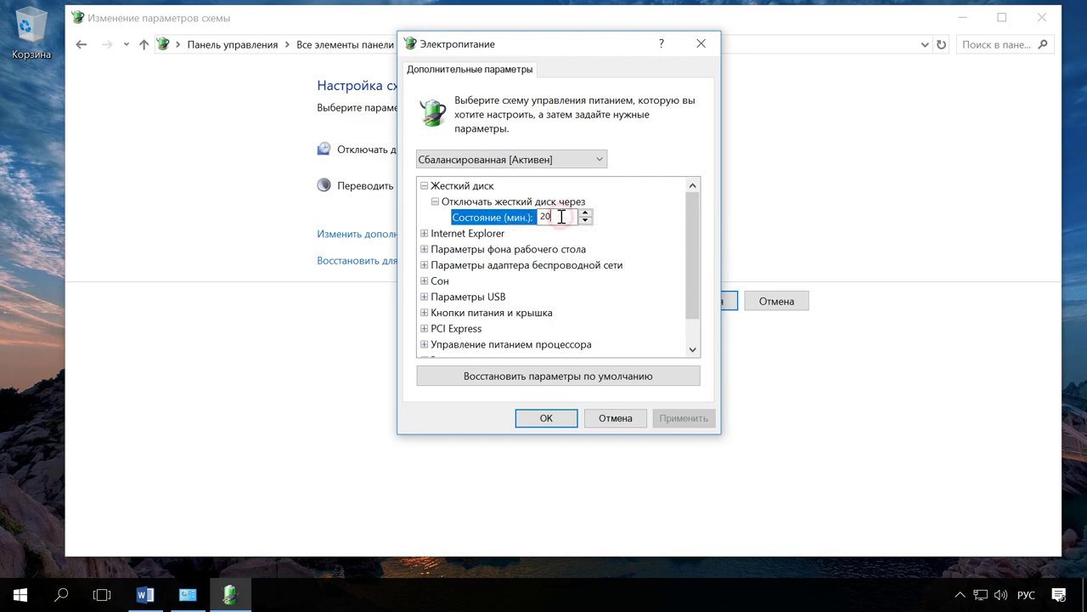
{"action": "left_click", "coordinate": [424, 185]}
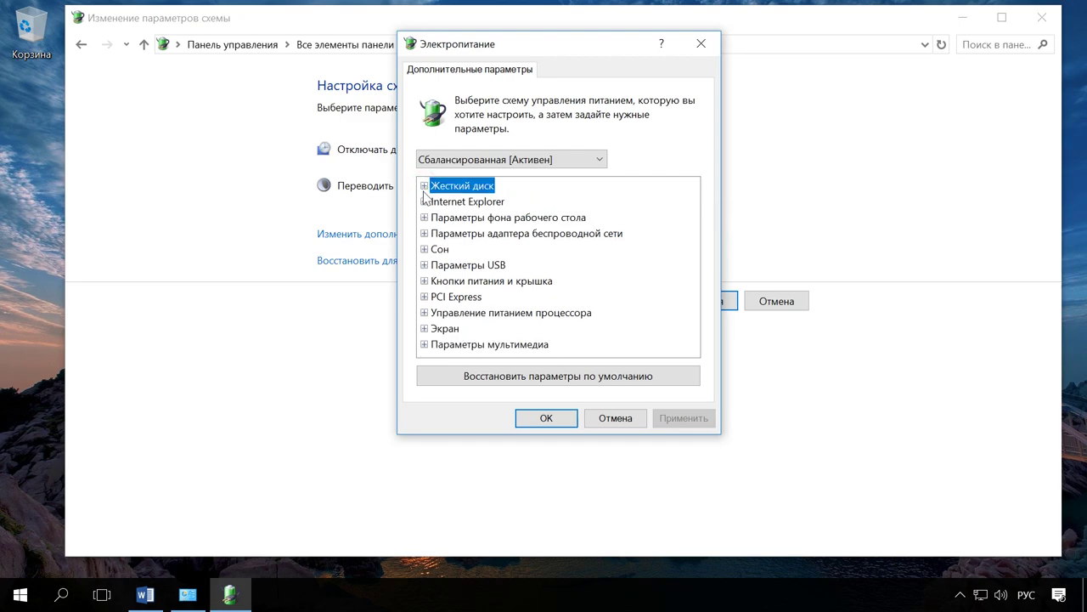
- Set "Гибернация после" in the "Сон" group of the advanced power settings to "Никогда"
{"action": "left_click", "coordinate": [423, 249]}
{"action": "scroll", "coordinate": [519, 250], "scroll_direction": "down", "scroll_amount": 1}
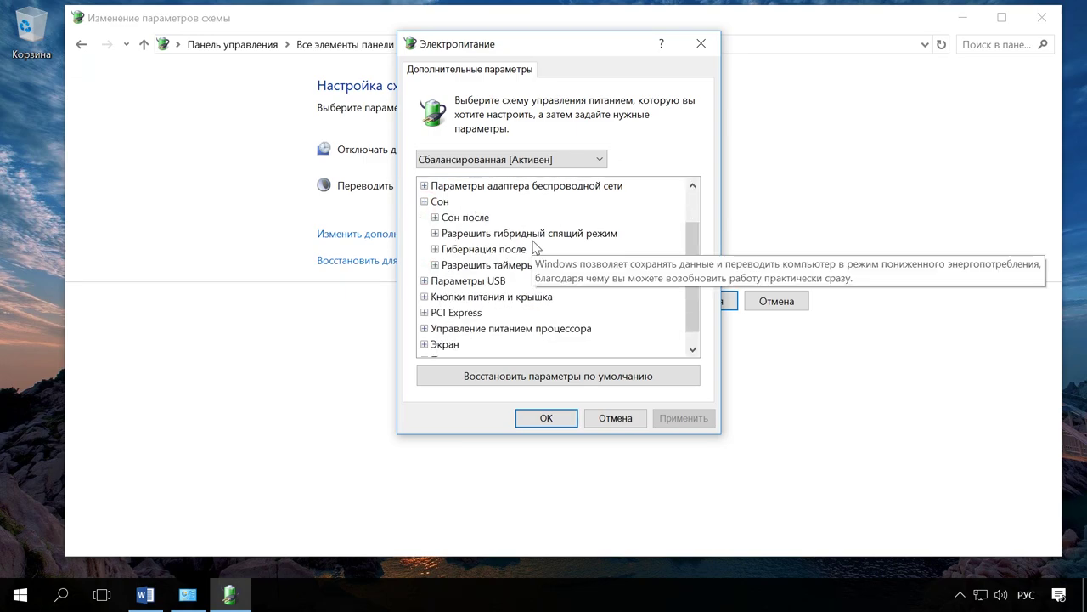
{"action": "left_click", "coordinate": [456, 249]}
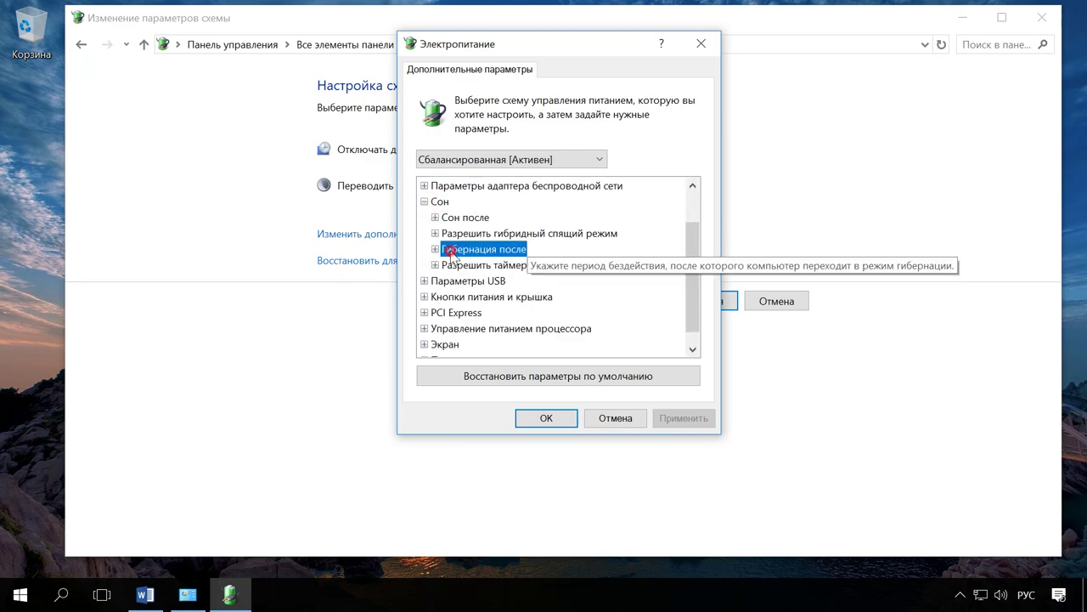
{"action": "left_click", "coordinate": [435, 249]}
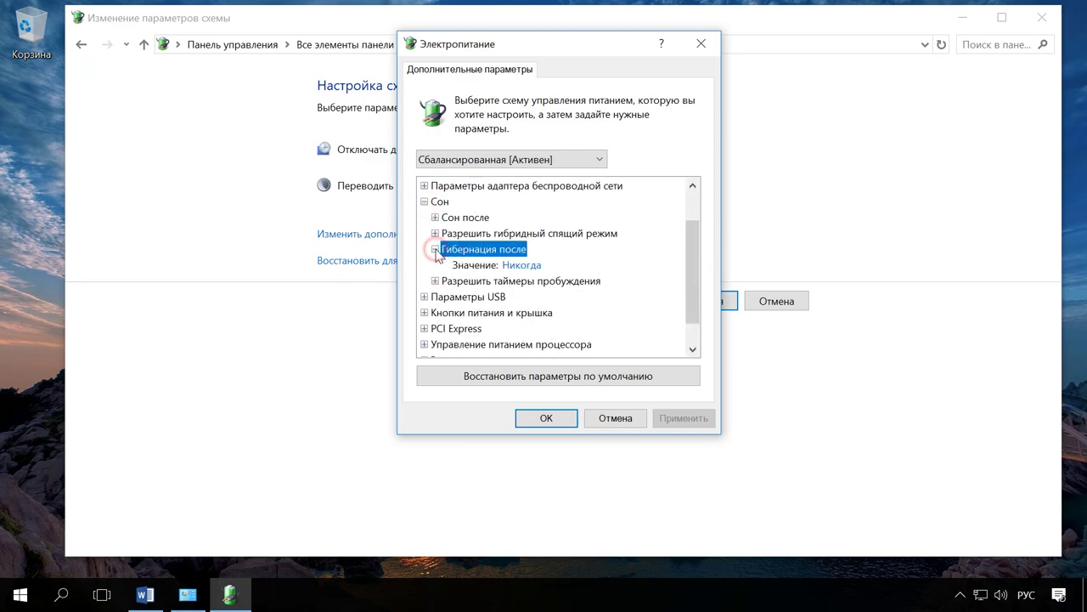
{"action": "left_click", "coordinate": [534, 265]}
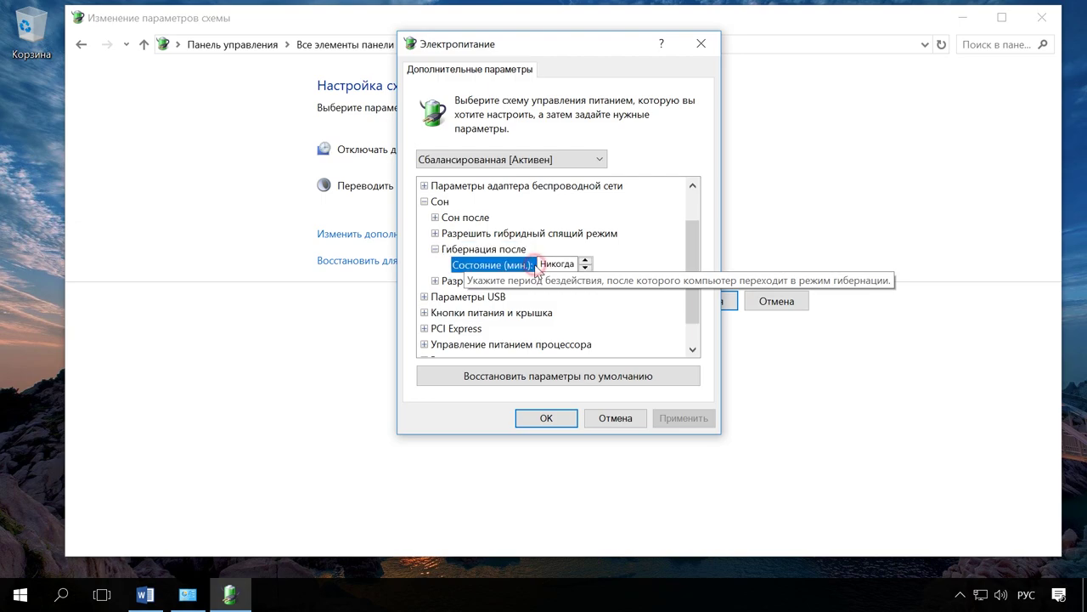
{"action": "left_click", "coordinate": [585, 261]}
{"action": "left_click", "coordinate": [586, 269]}
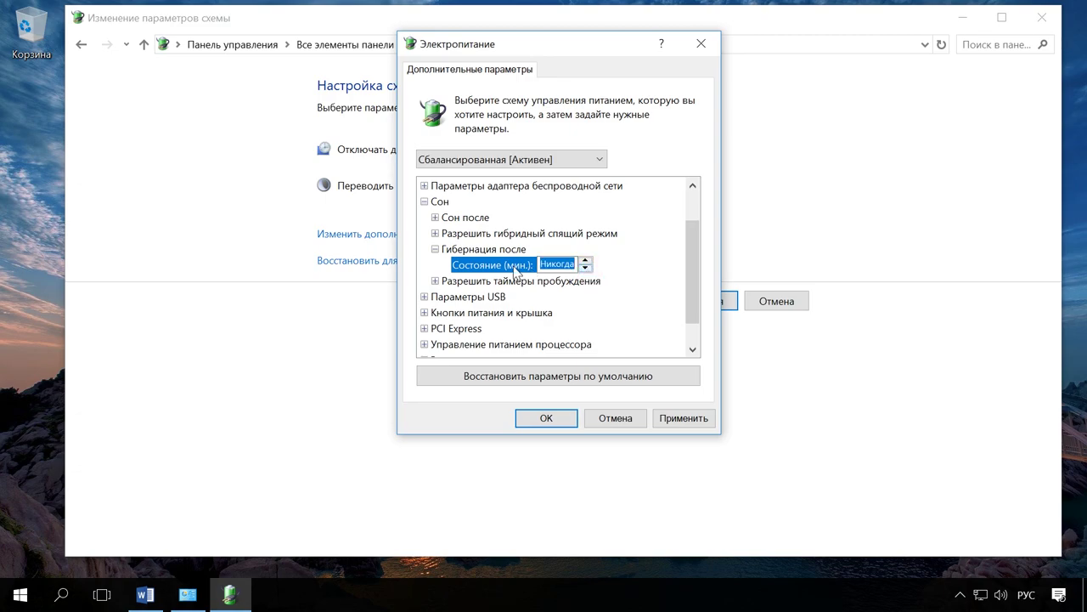
{"action": "left_click", "coordinate": [606, 254]}
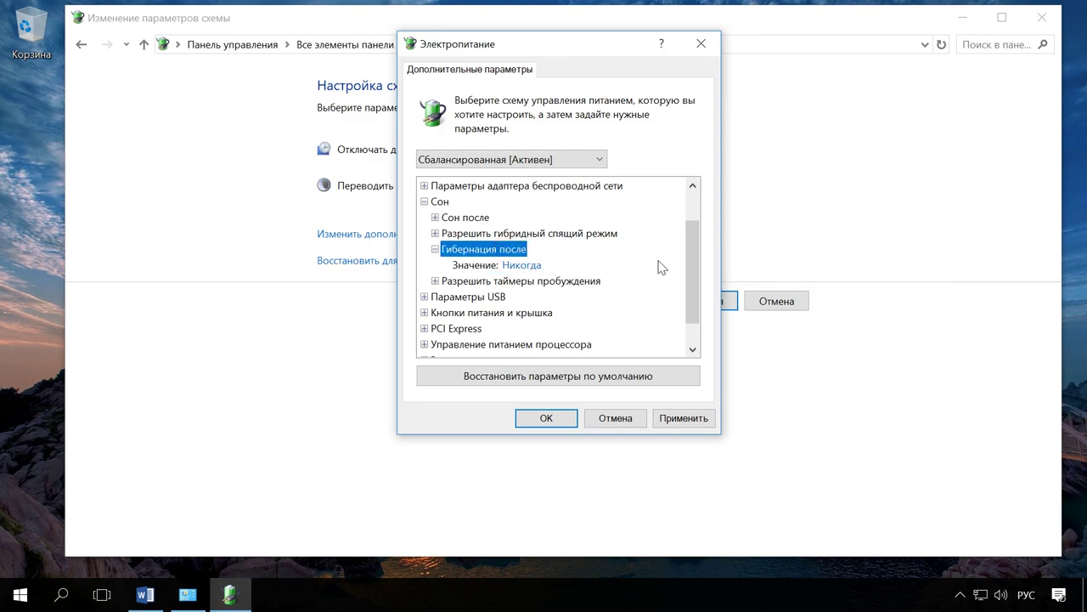
- Collapse "Гибернация после" and examine the value options of "Разрешить гибридный спящий режим" in the "Сон" group
{"action": "mouse_move", "coordinate": [528, 253]}
{"action": "left_click", "coordinate": [435, 249]}
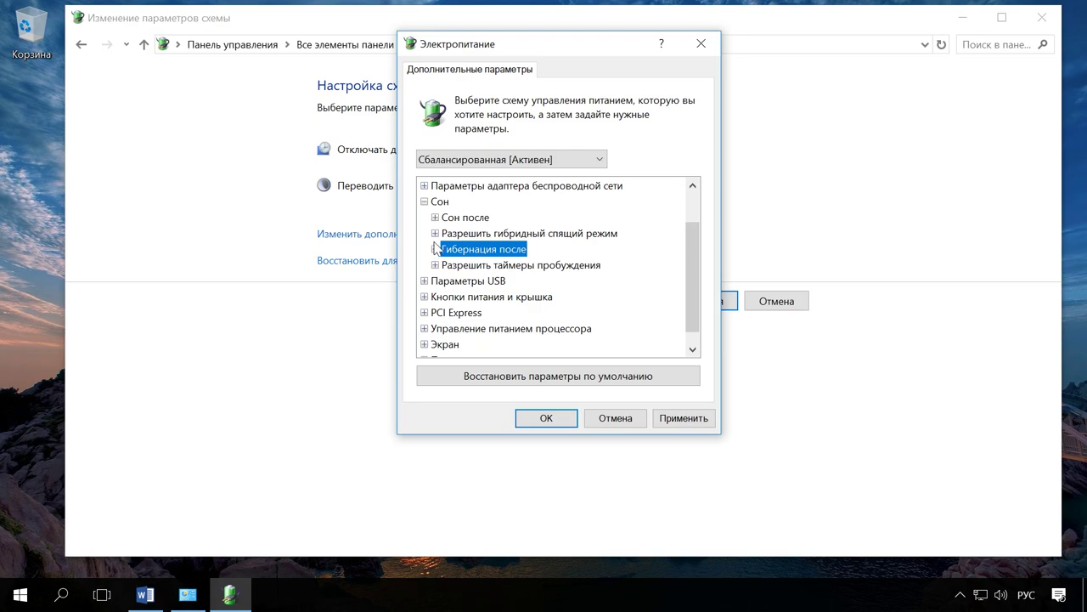
{"action": "left_click", "coordinate": [435, 234]}
{"action": "left_click", "coordinate": [472, 236]}
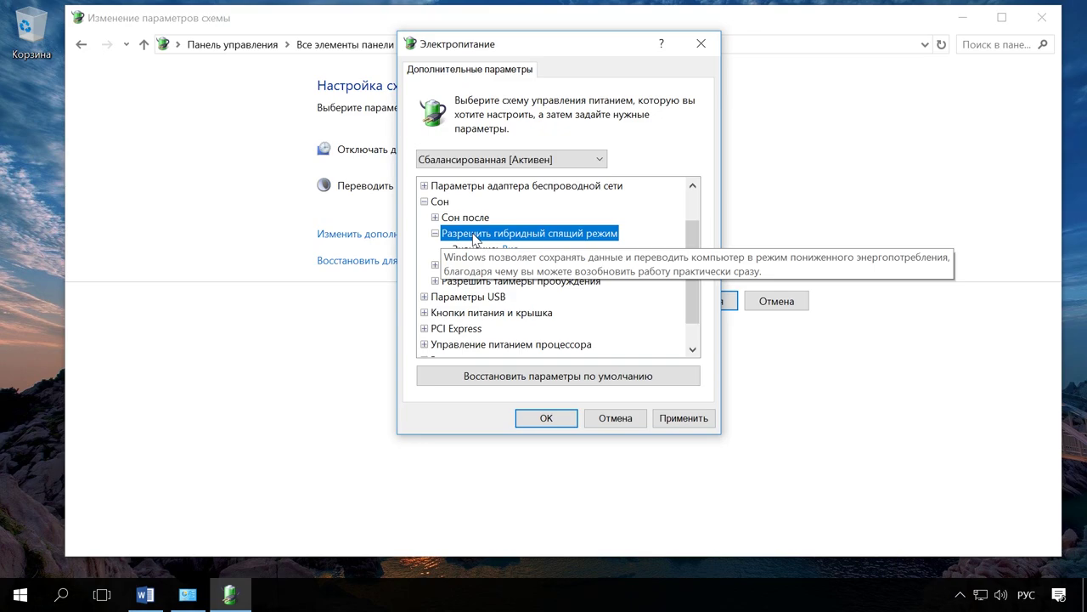
{"action": "left_click", "coordinate": [510, 249]}
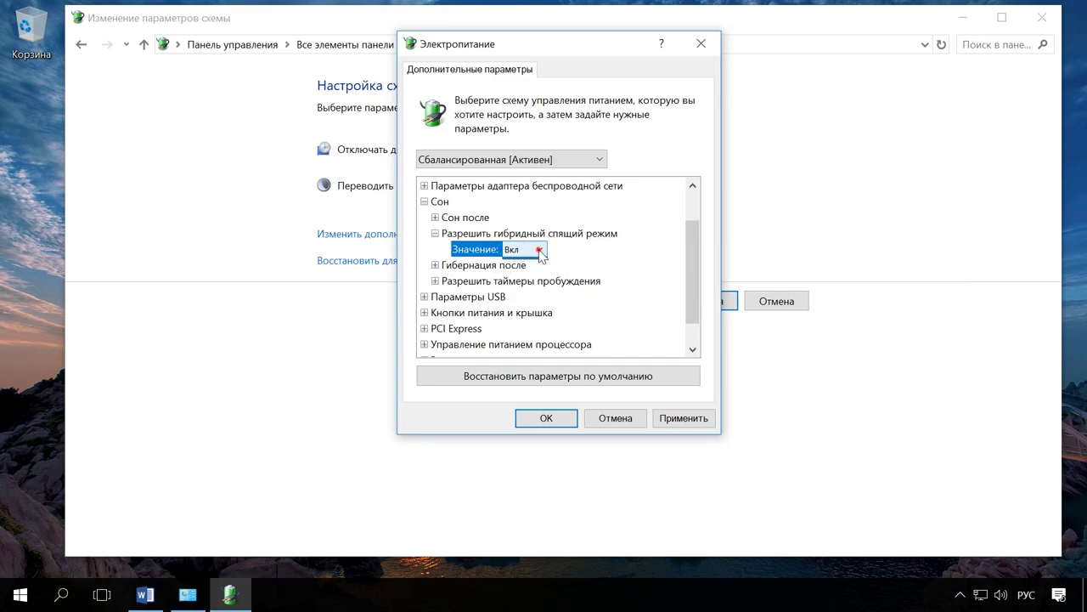
{"action": "left_click", "coordinate": [539, 250]}
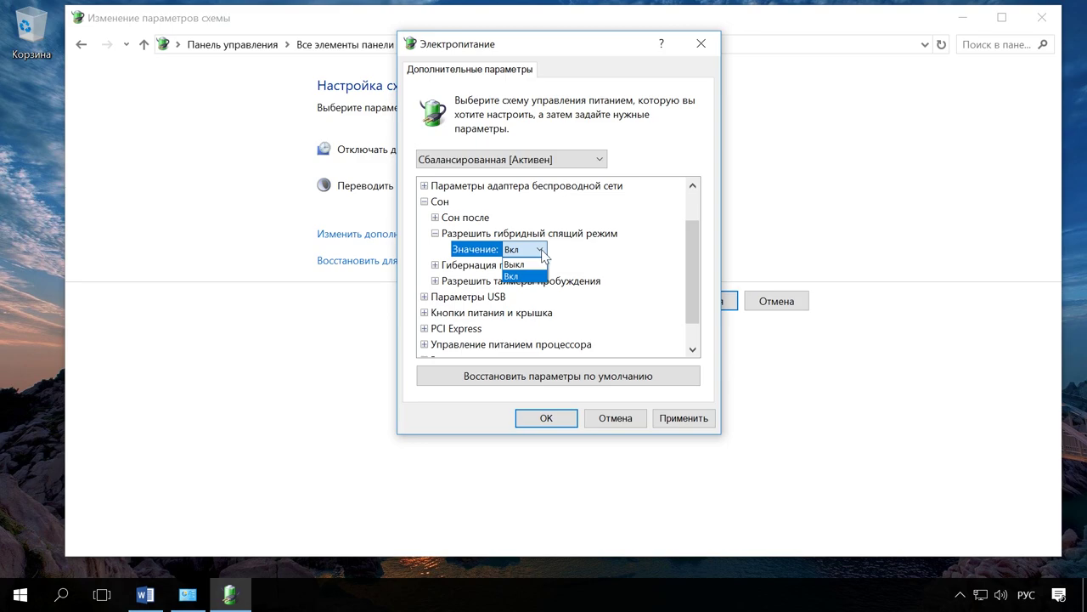
{"action": "left_click", "coordinate": [563, 251]}
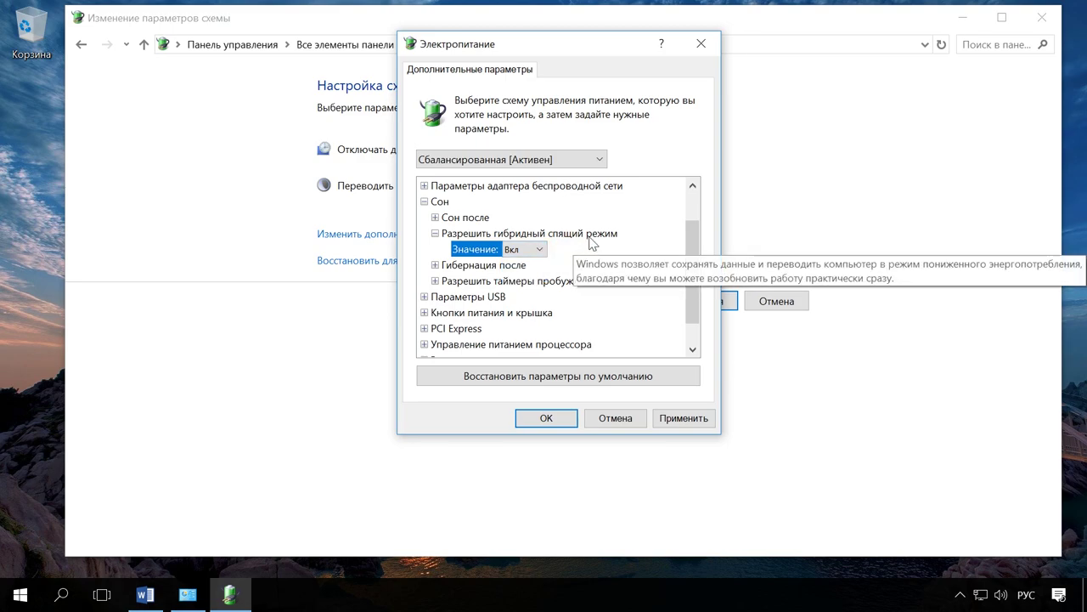
{"action": "left_click", "coordinate": [591, 239]}
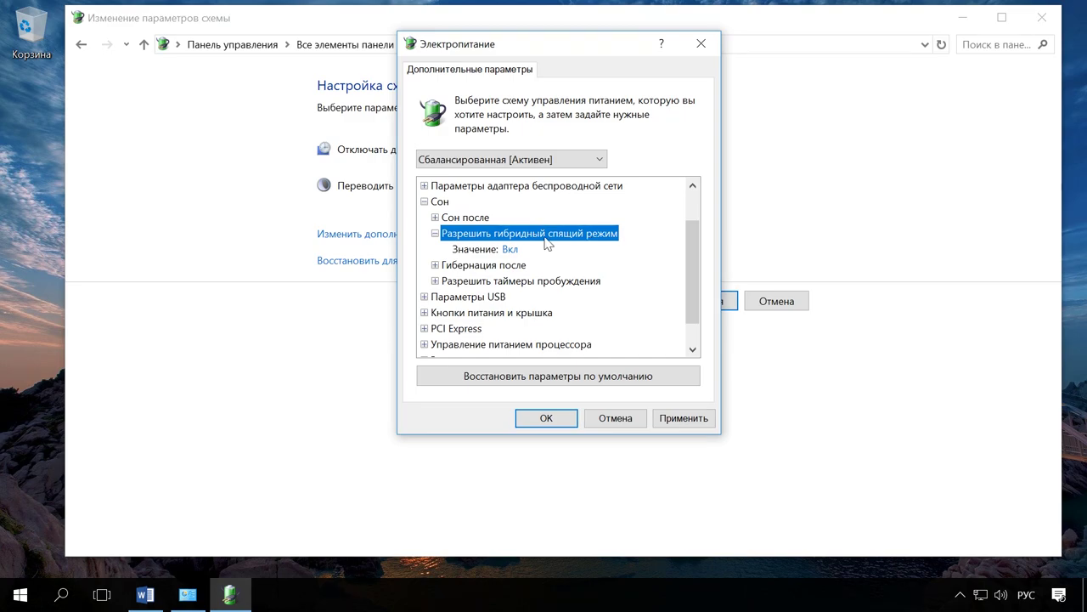
- Examine the value options of "Разрешить таймеры пробуждения" in the "Сон" group
{"action": "left_click", "coordinate": [500, 283]}
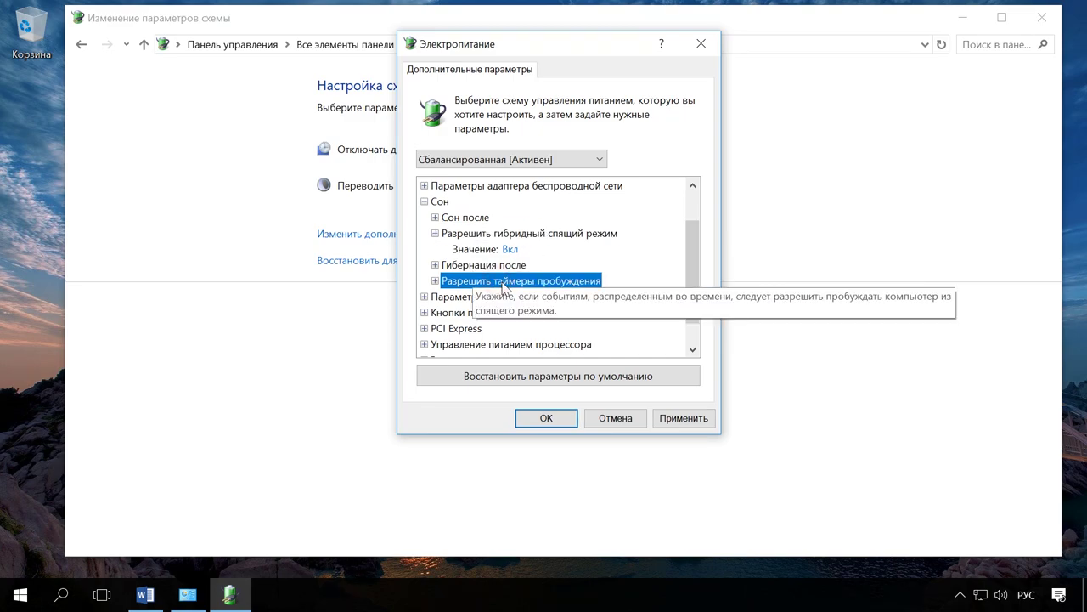
{"action": "left_click", "coordinate": [435, 281]}
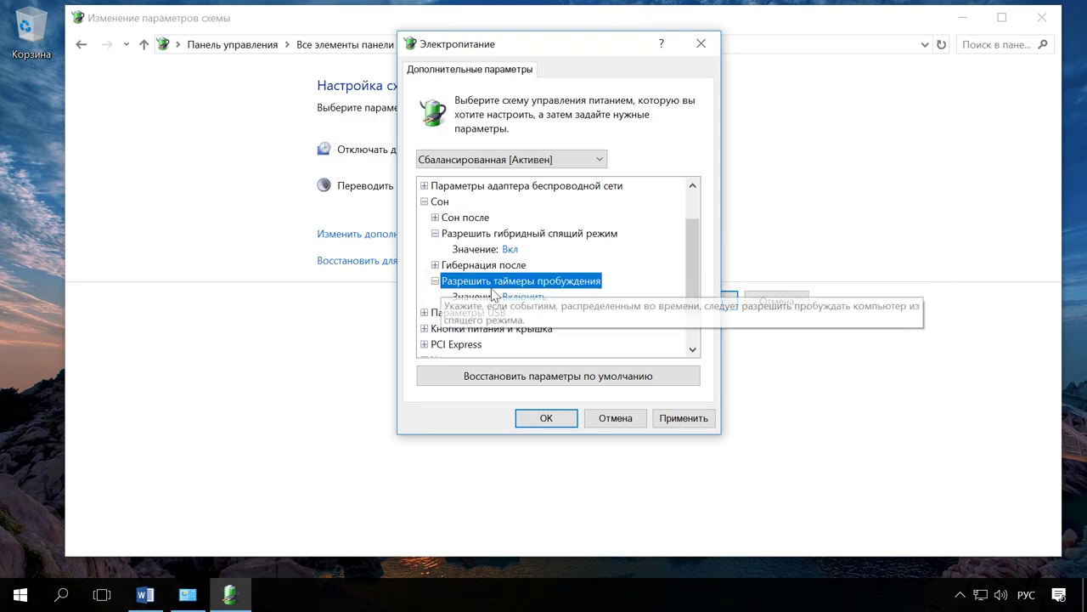
{"action": "left_click", "coordinate": [536, 297]}
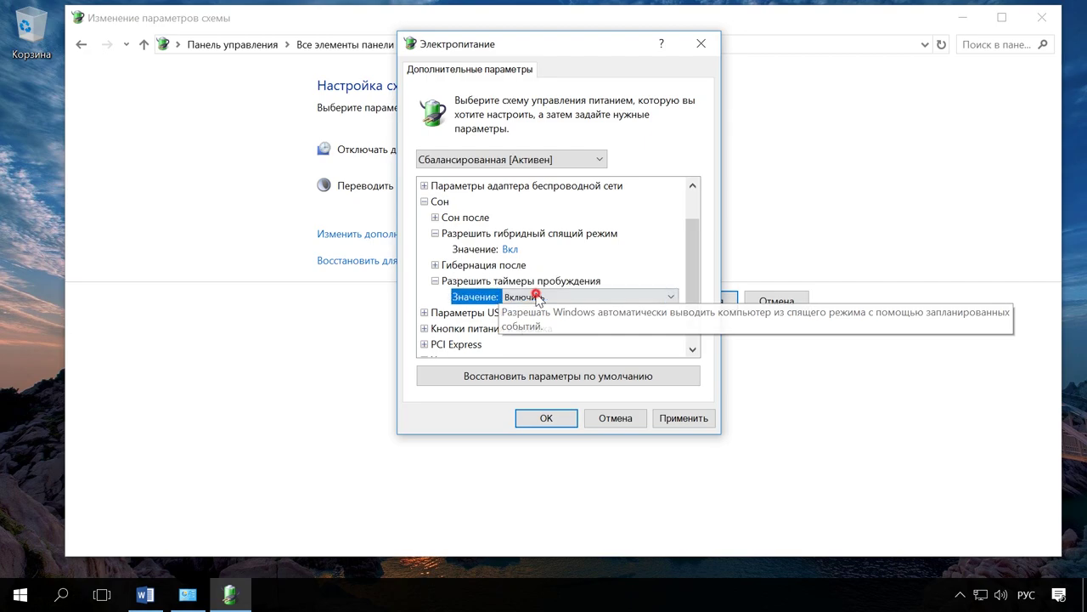
{"action": "left_click", "coordinate": [599, 299]}
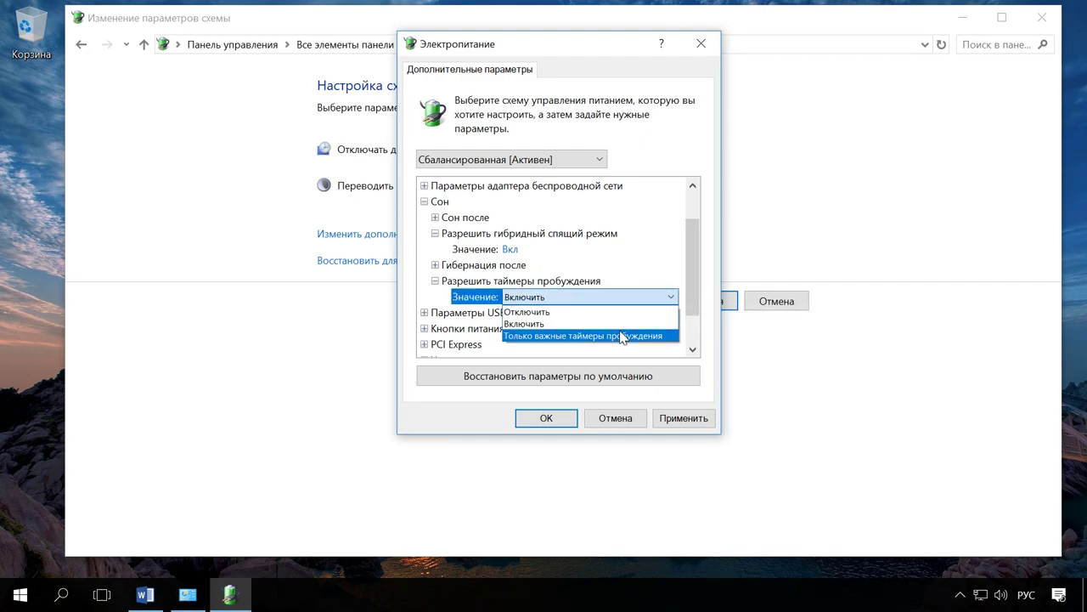
{"action": "left_click", "coordinate": [604, 294]}
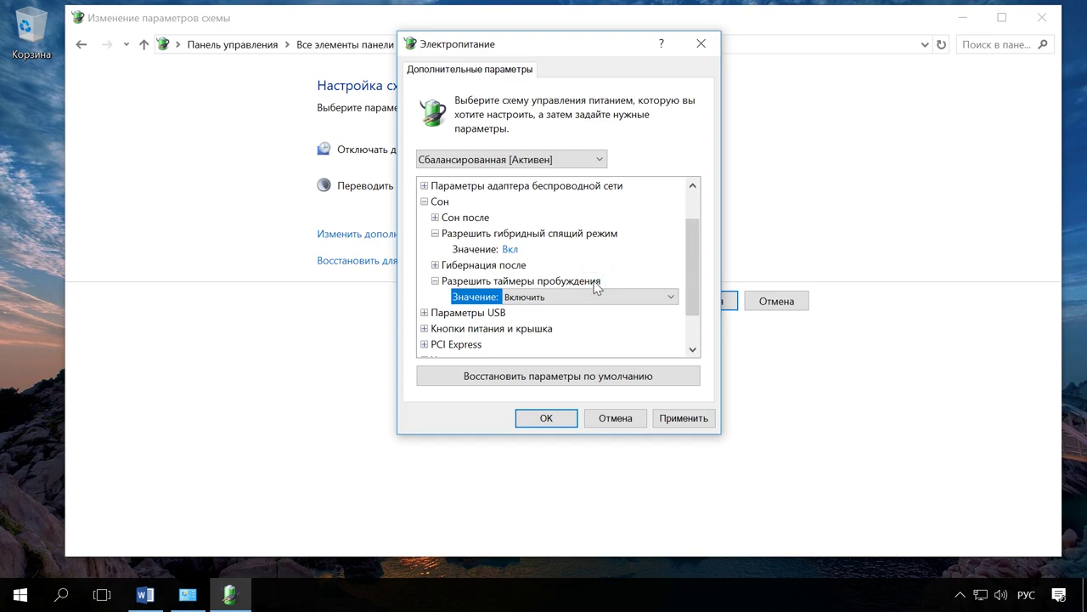
{"action": "left_click", "coordinate": [597, 283]}
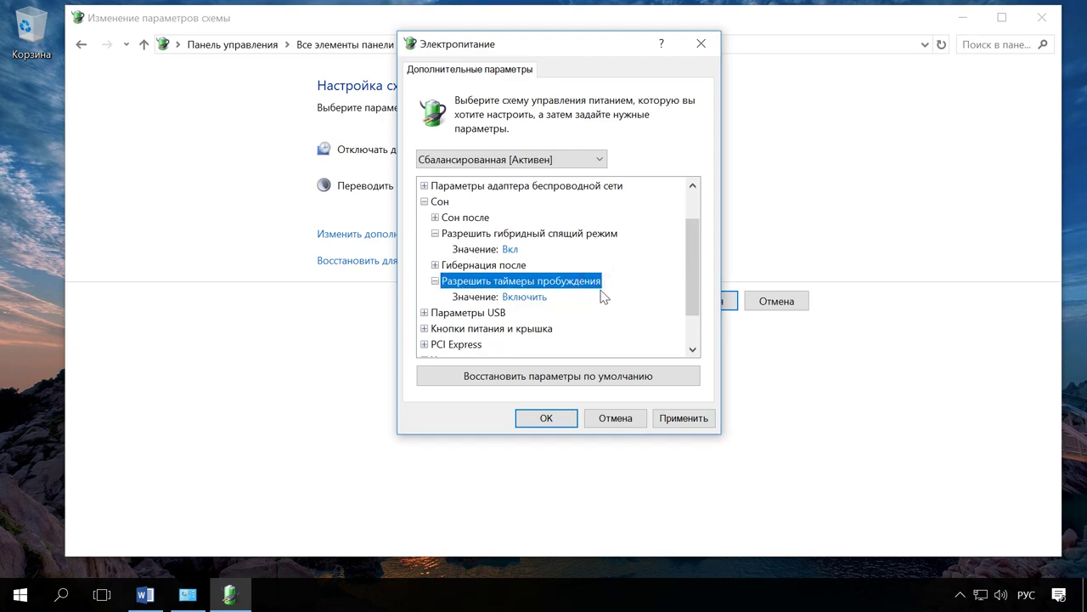
{"action": "mouse_move", "coordinate": [592, 293]}
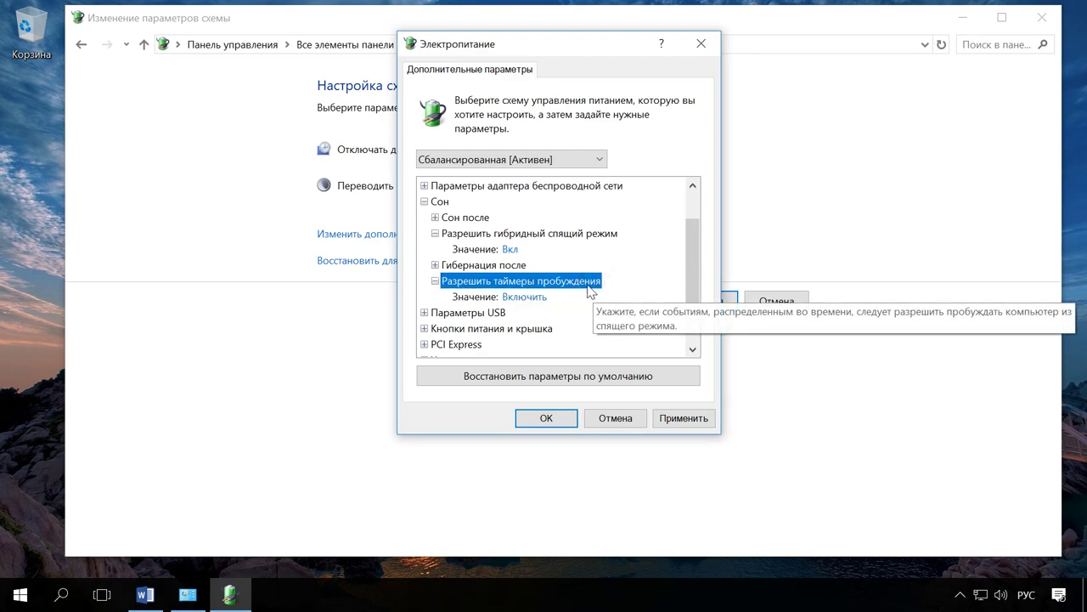
- Collapse the "Сон" group and review the power button and sleep button actions under "Кнопки питания и крышка"
{"action": "left_click", "coordinate": [426, 201]}
{"action": "left_click", "coordinate": [424, 281]}
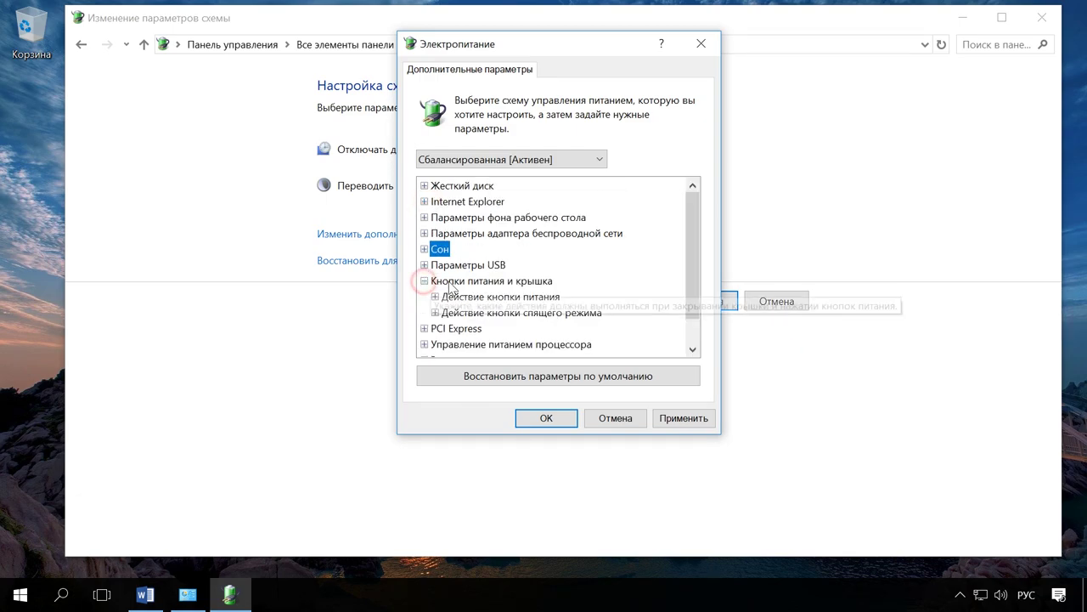
{"action": "left_click", "coordinate": [440, 313]}
{"action": "left_click", "coordinate": [435, 296]}
{"action": "left_click", "coordinate": [435, 328]}
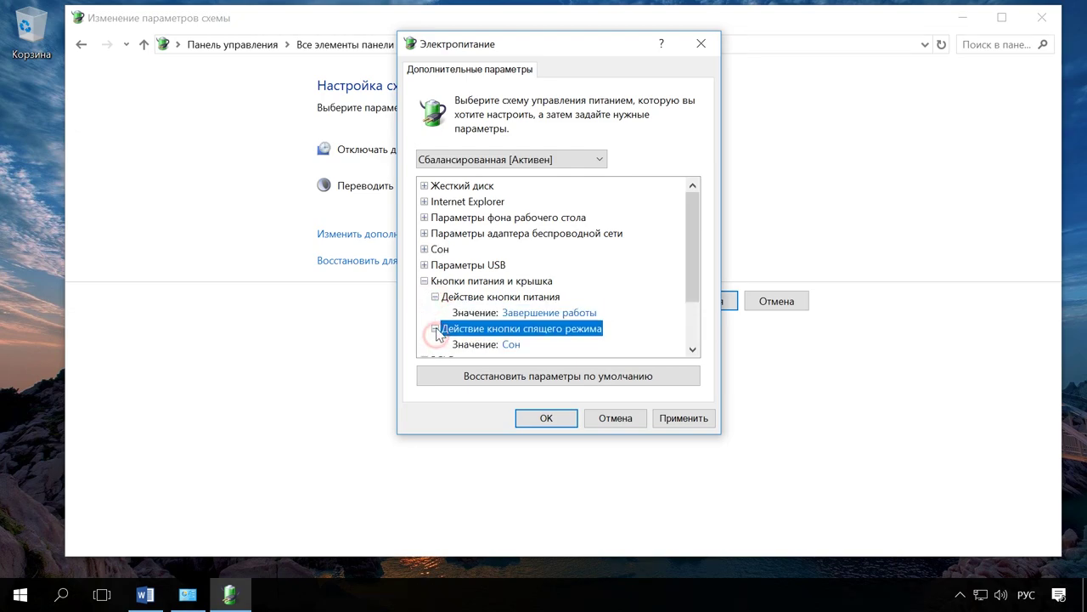
{"action": "scroll", "coordinate": [544, 287], "scroll_direction": "down", "scroll_amount": 1}
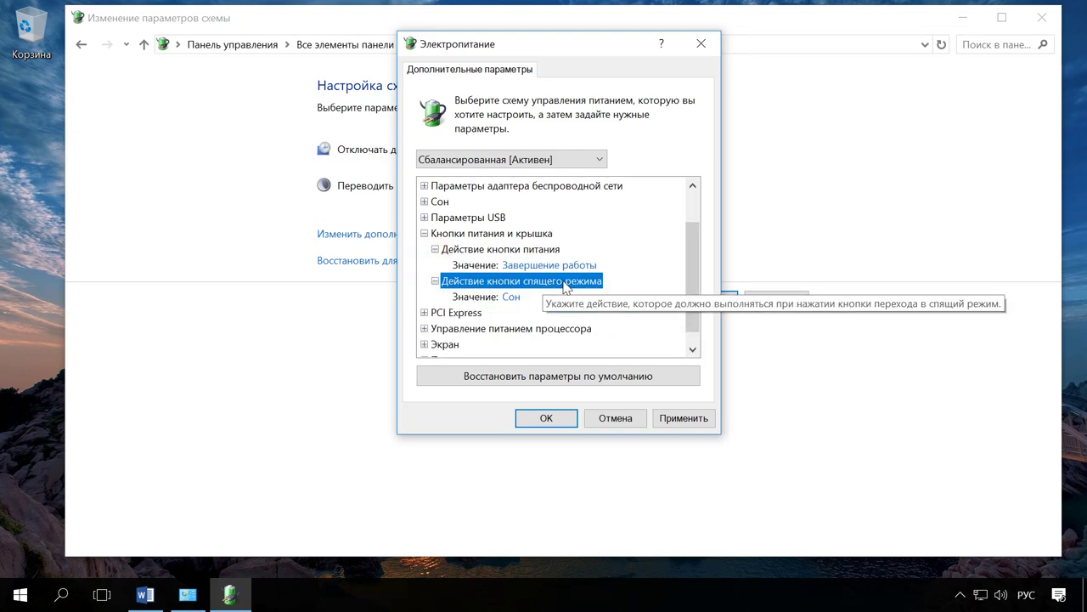
{"action": "left_click", "coordinate": [550, 234]}
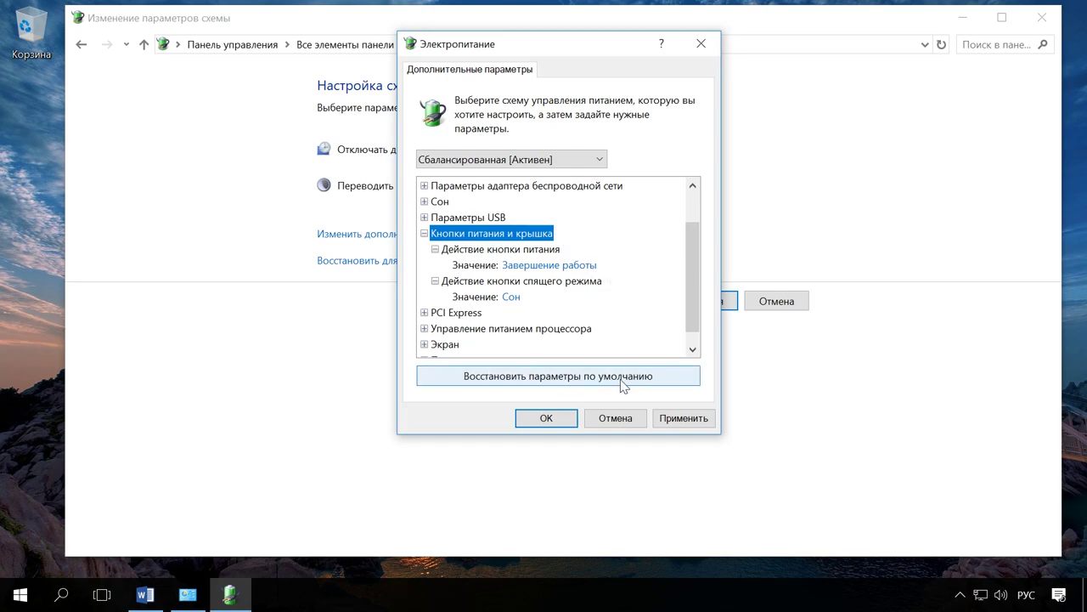
- Dismiss the advanced power settings without saving and close the power plan window
{"action": "left_click", "coordinate": [619, 417]}
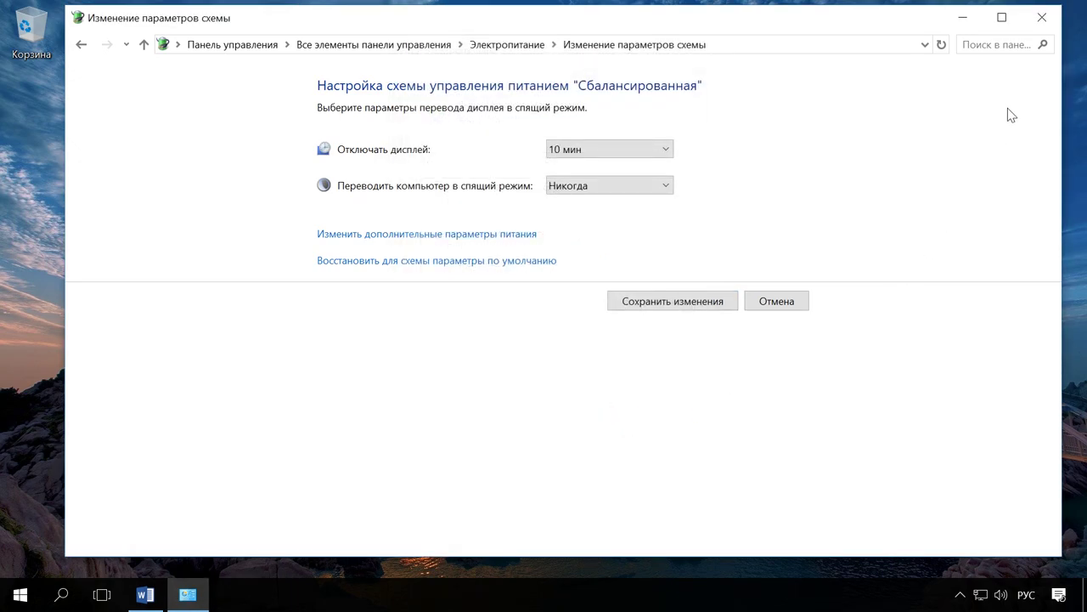
{"action": "left_click", "coordinate": [1042, 18]}
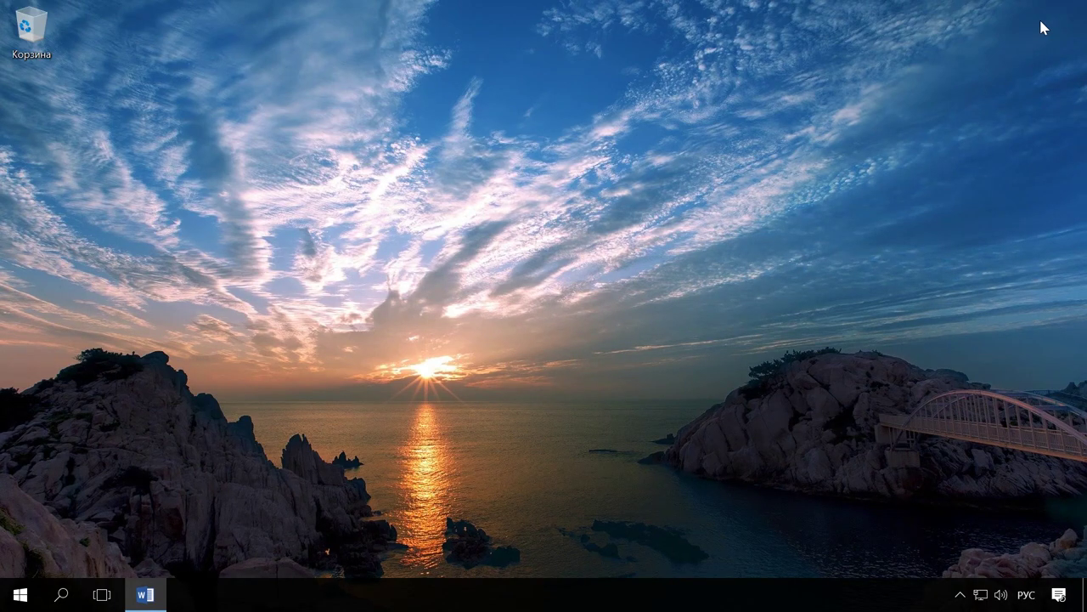
{"action": "left_click", "coordinate": [1040, 23]}
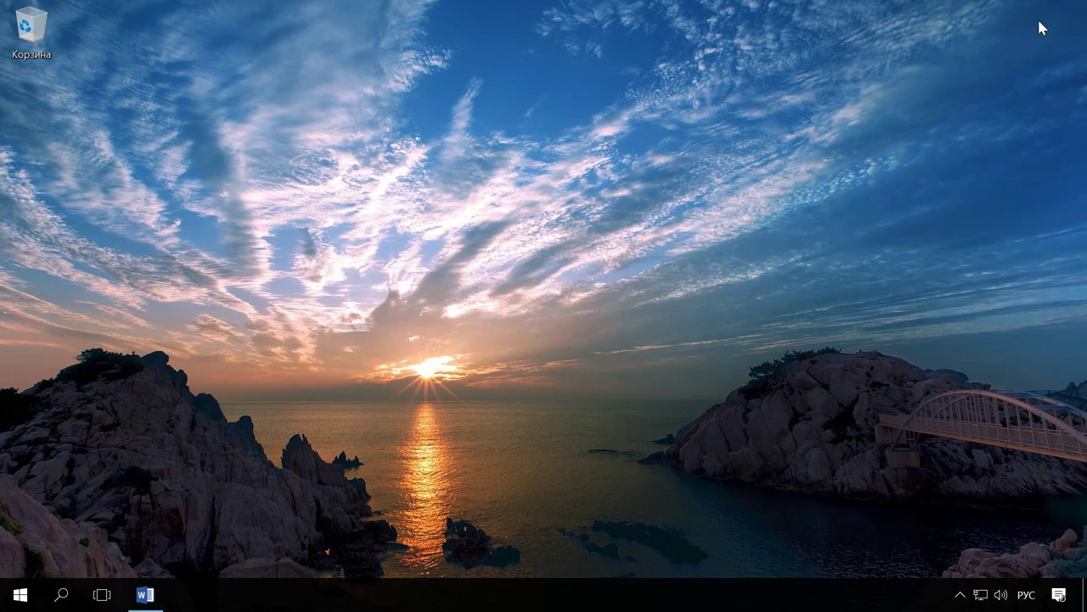
- Open Device Manager from the system properties of "Этот компьютер" and collapse the "Другие устройства" and "Сетевые адаптеры" groups
{"action": "key", "text": "super+e"}
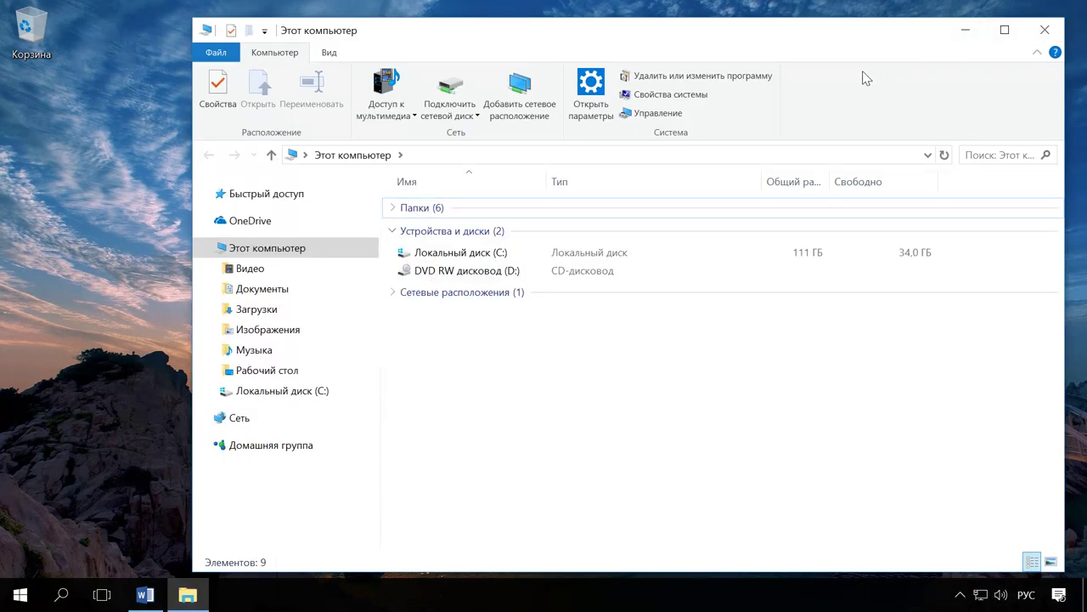
{"action": "left_click", "coordinate": [686, 95]}
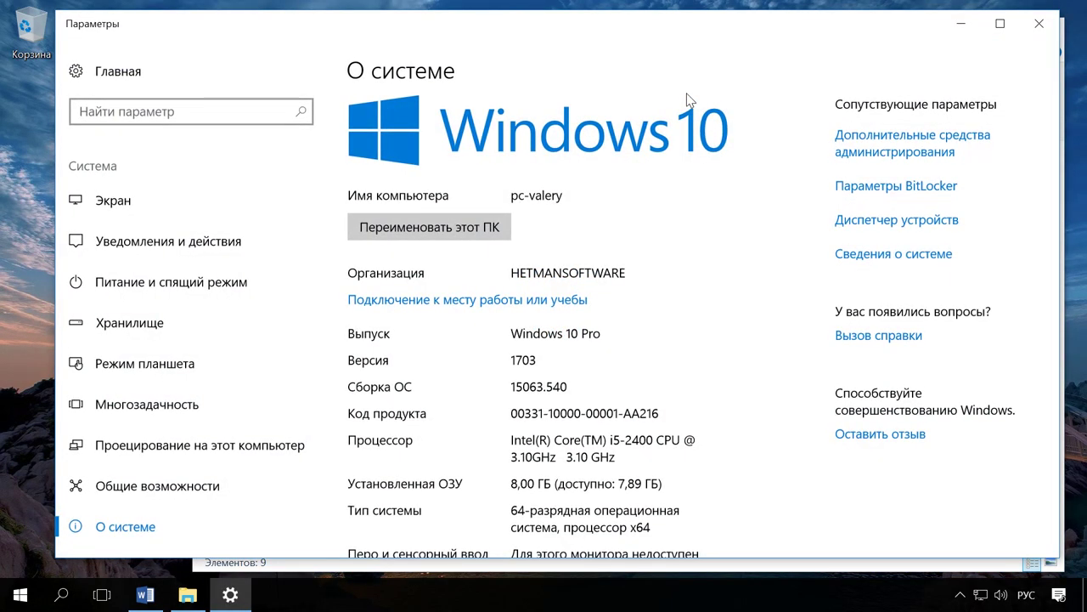
{"action": "left_click", "coordinate": [949, 222]}
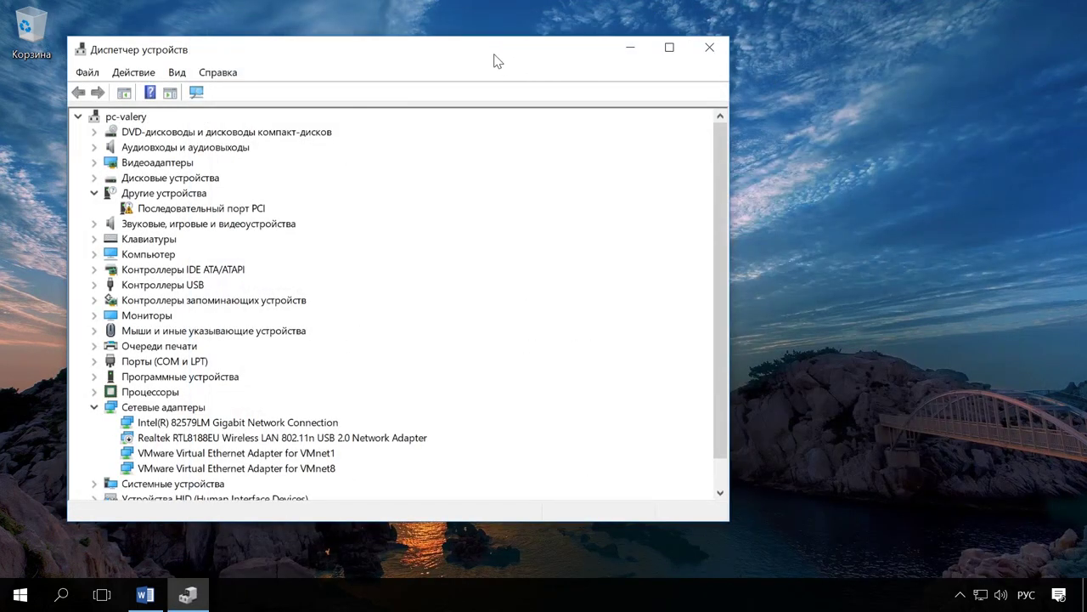
{"action": "left_click_drag", "start_coordinate": [497, 61], "coordinate": [653, 45]}
{"action": "left_click", "coordinate": [249, 178]}
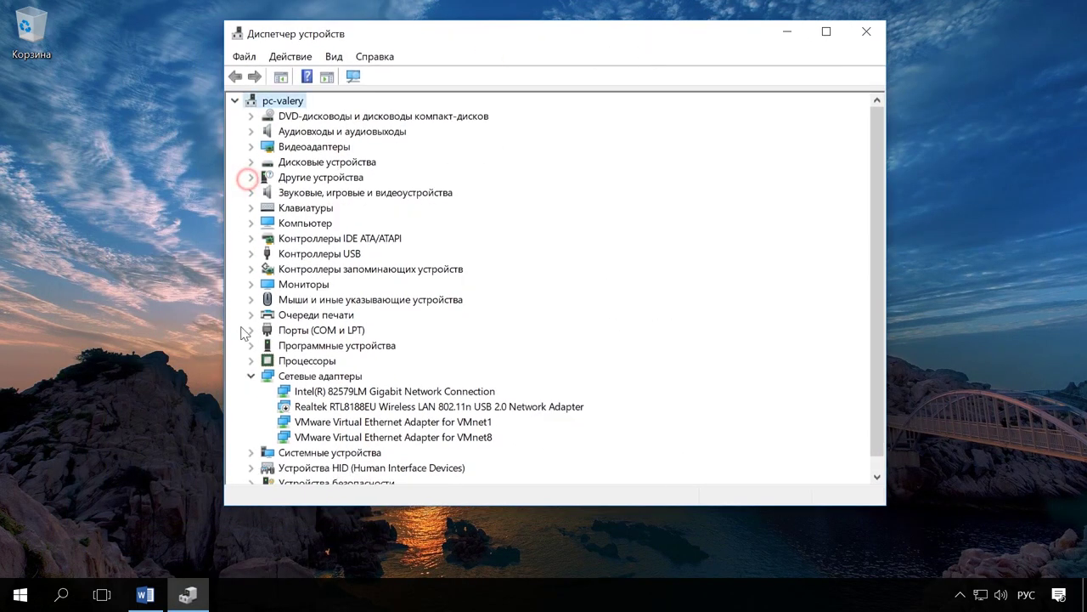
{"action": "left_click", "coordinate": [251, 375]}
- Examine the wake-the-computer permission in the power management properties of "HID-совместимая мышь" and cancel the dialog without changes
{"action": "left_click", "coordinate": [251, 299]}
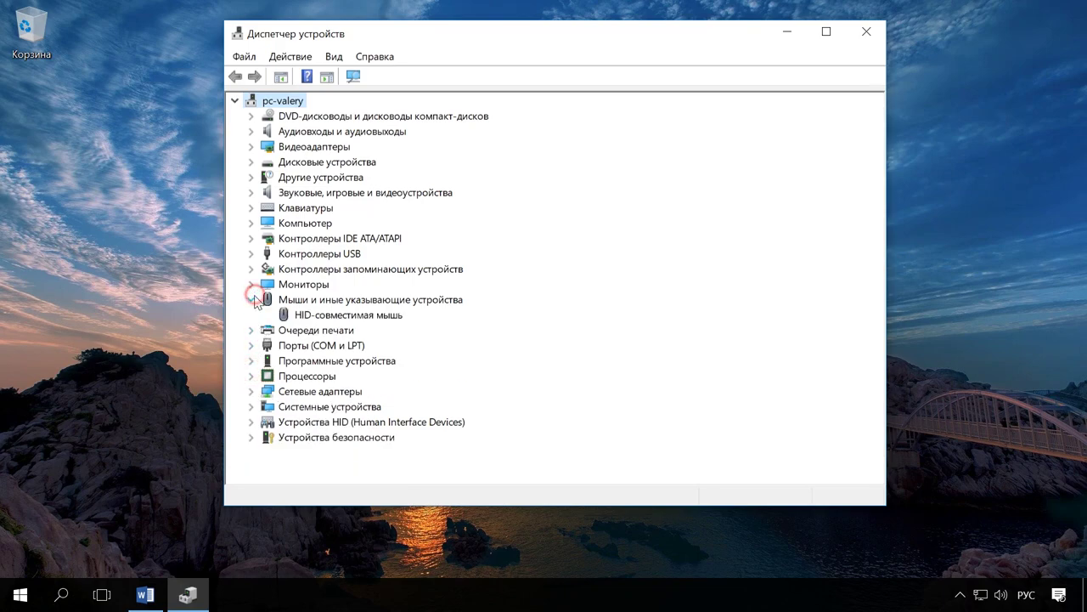
{"action": "left_click", "coordinate": [333, 300]}
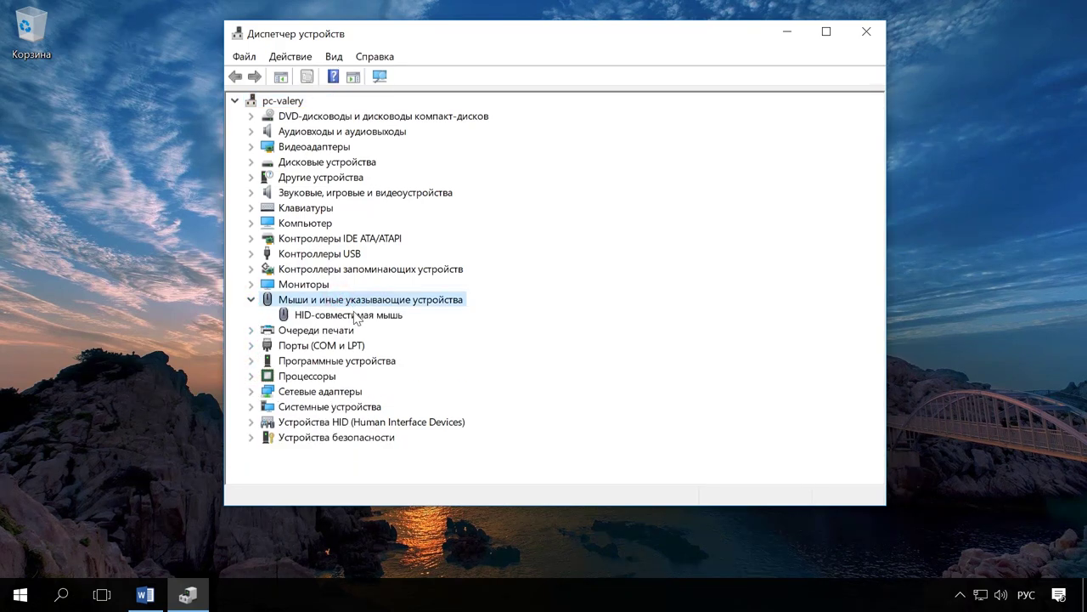
{"action": "left_click", "coordinate": [391, 316]}
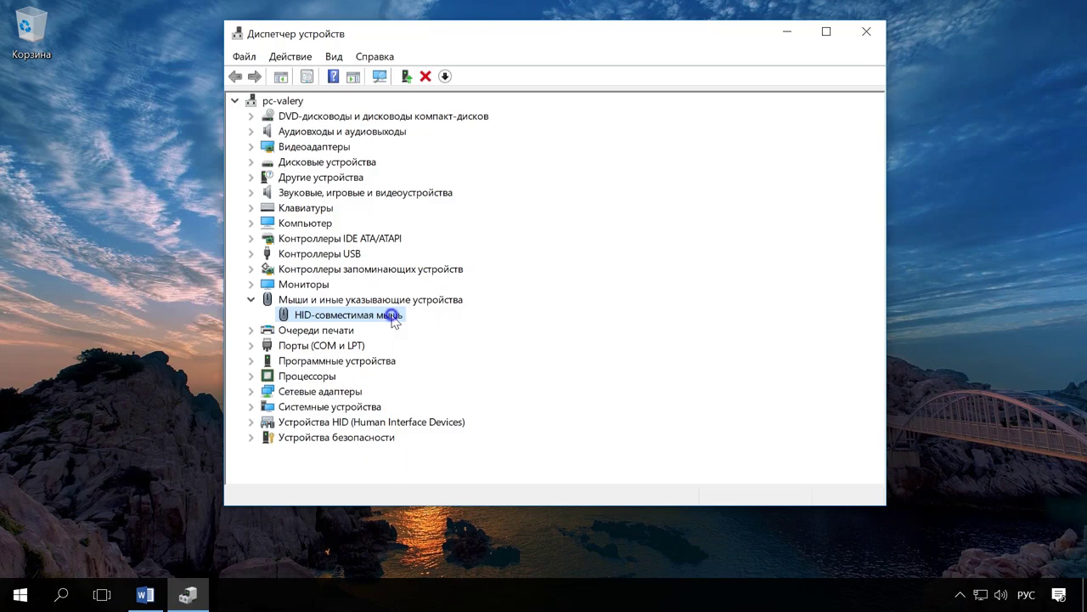
{"action": "right_click", "coordinate": [394, 318]}
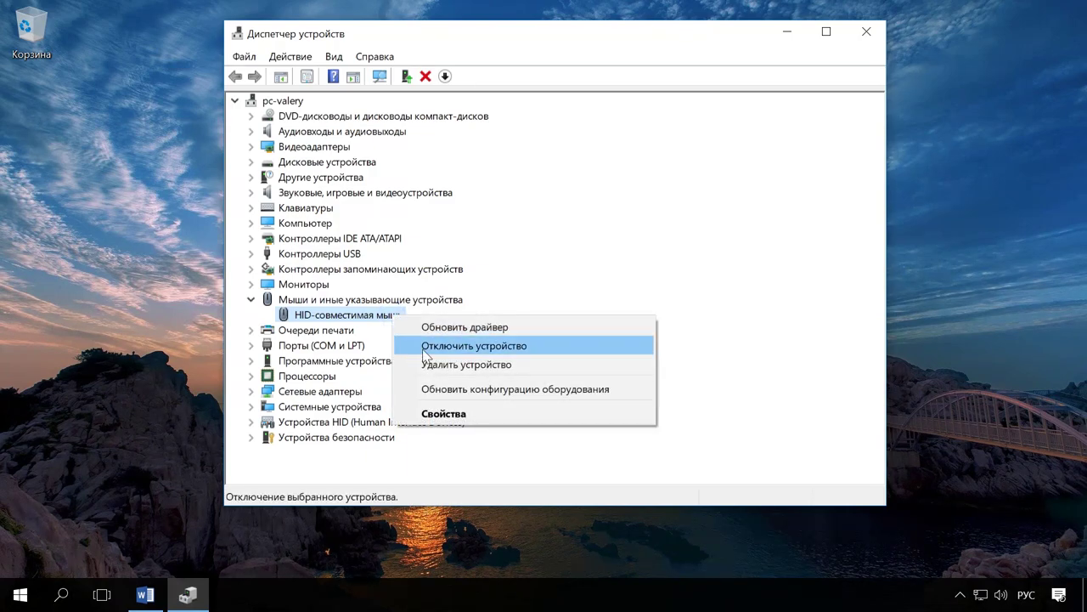
{"action": "left_click", "coordinate": [478, 414]}
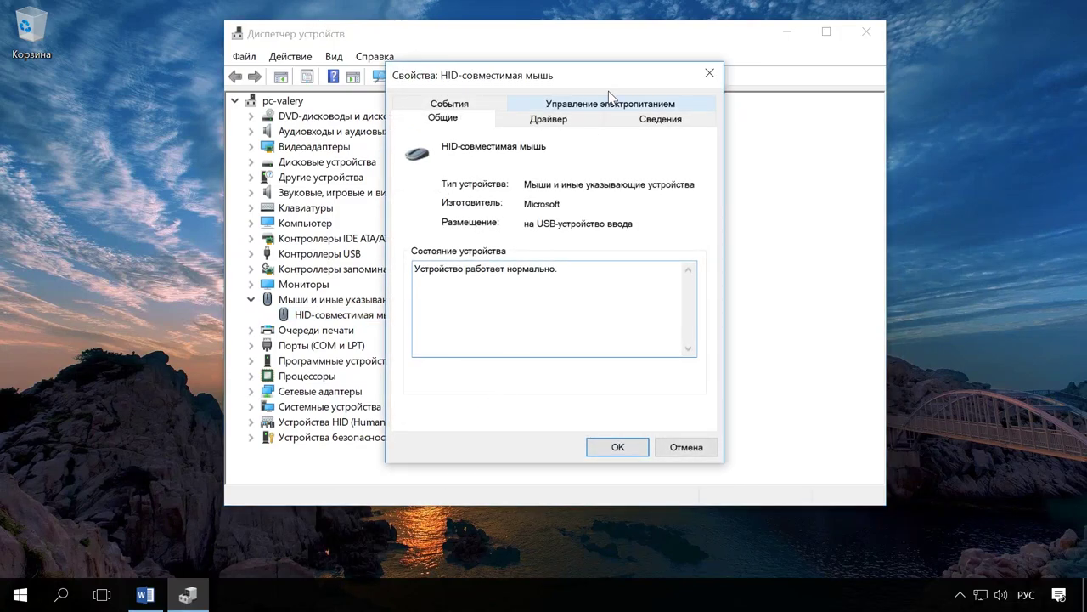
{"action": "left_click", "coordinate": [620, 106]}
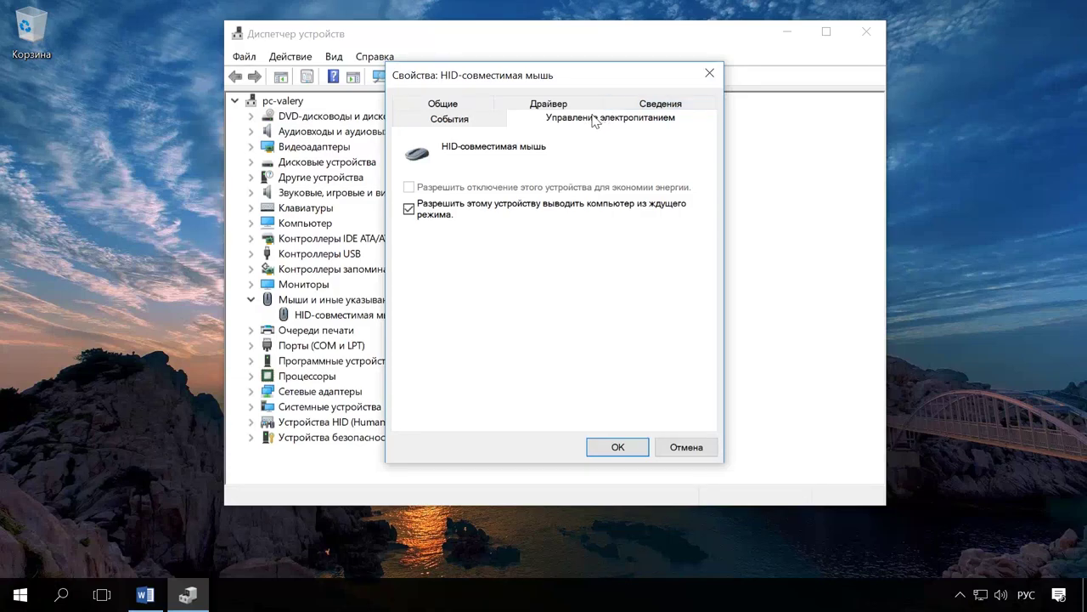
{"action": "left_click", "coordinate": [409, 213]}
{"action": "left_click", "coordinate": [409, 210]}
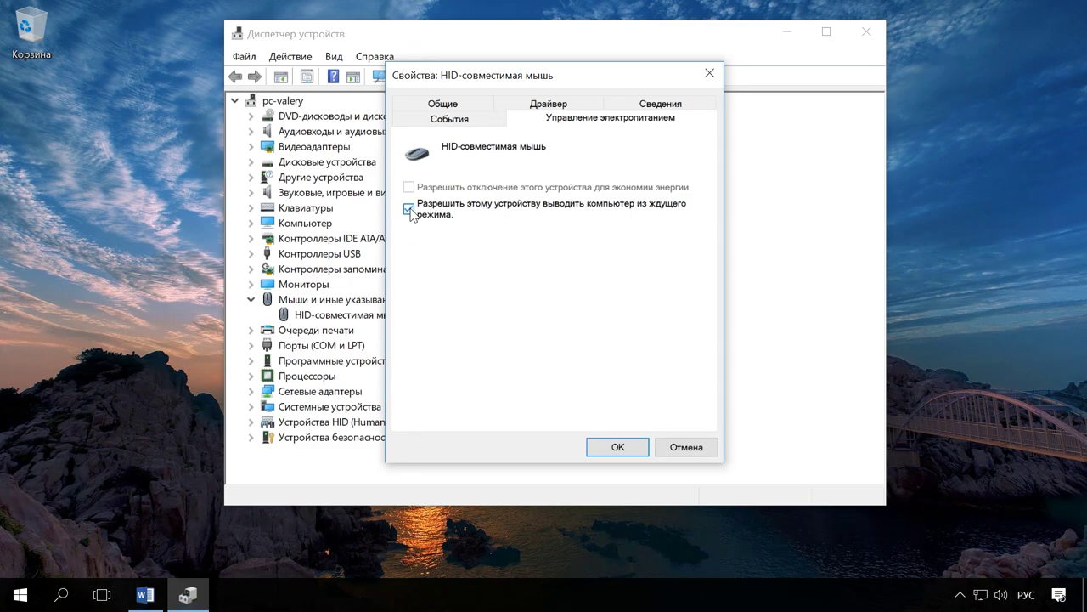
{"action": "left_click", "coordinate": [685, 446]}
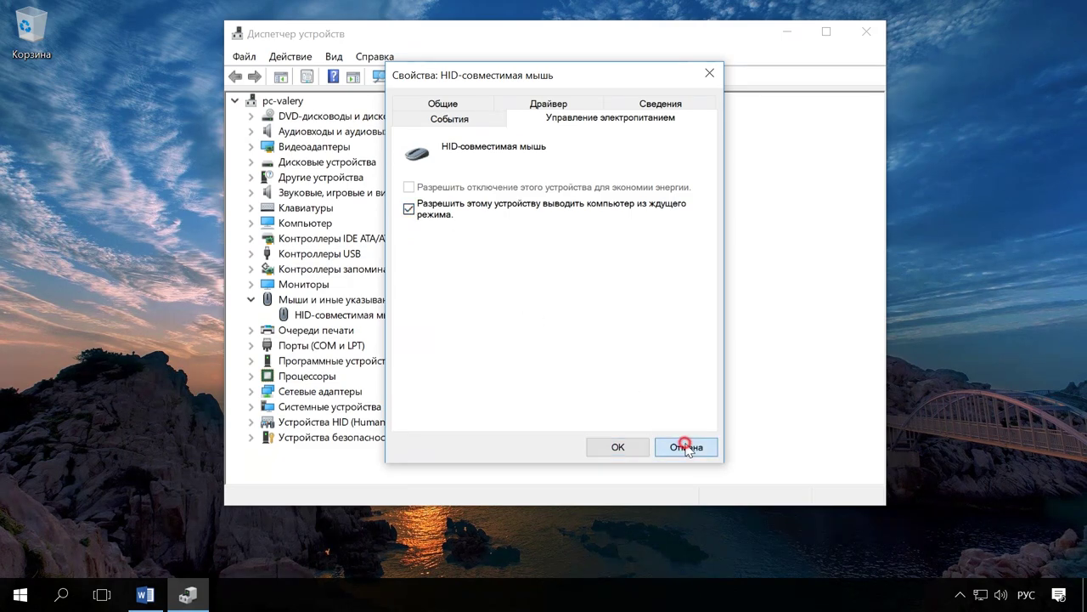
- Expand the "Клавиатуры" group and open the power management properties of "Клавиатура HID"
{"action": "left_click", "coordinate": [251, 208]}
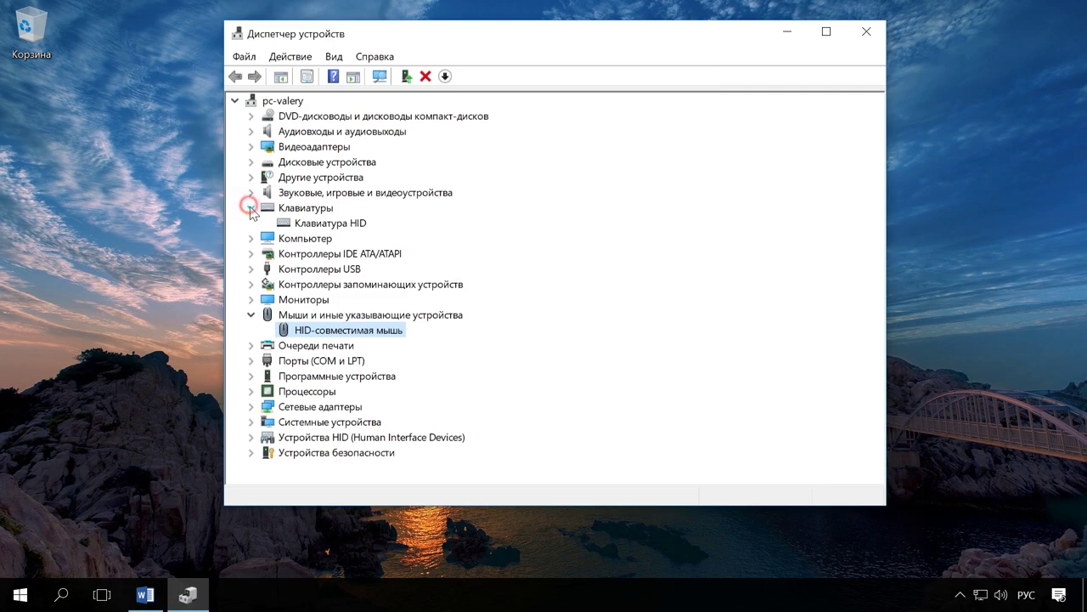
{"action": "left_click", "coordinate": [296, 207]}
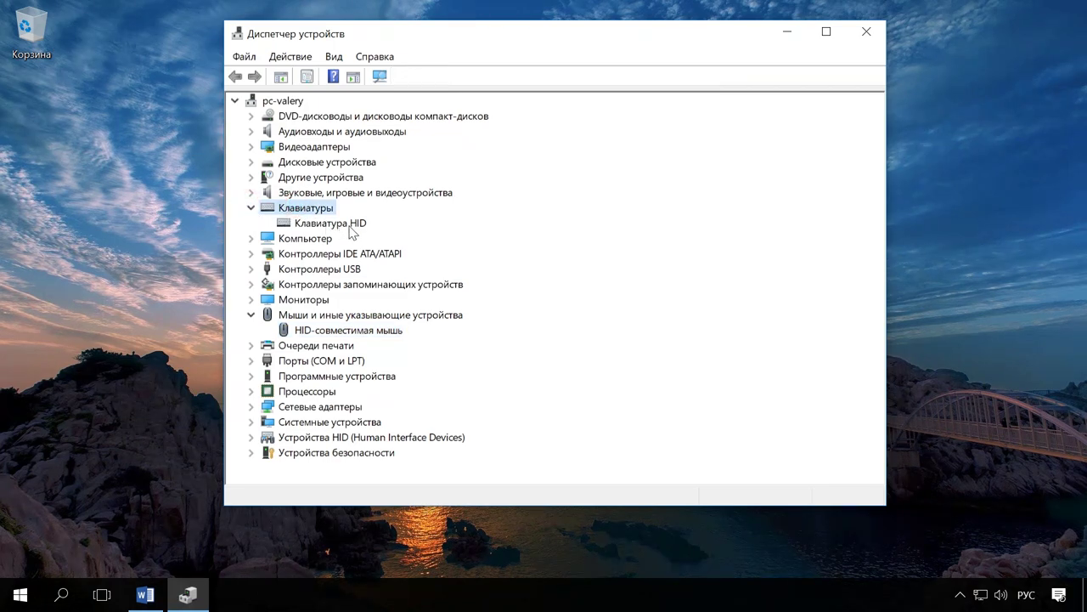
{"action": "left_click", "coordinate": [355, 225]}
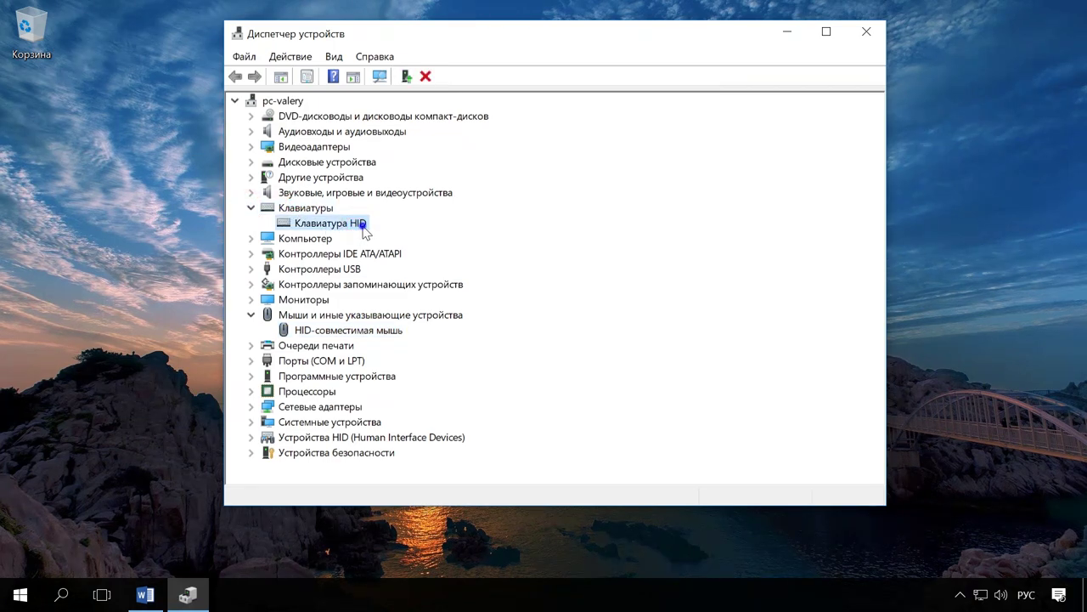
{"action": "right_click", "coordinate": [364, 229]}
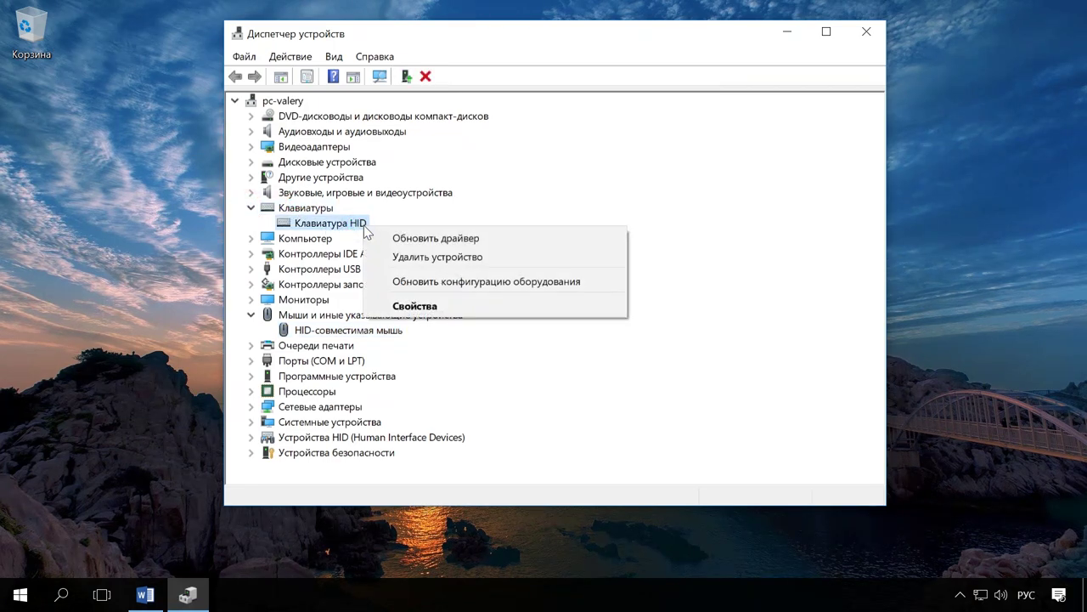
{"action": "left_click", "coordinate": [475, 308]}
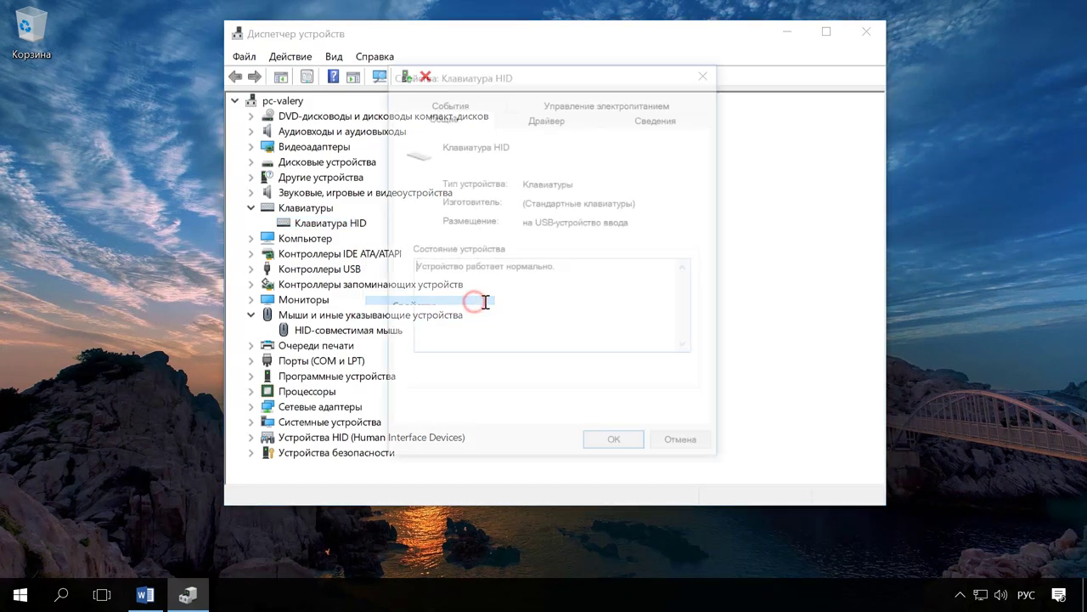
{"action": "left_click", "coordinate": [641, 104]}
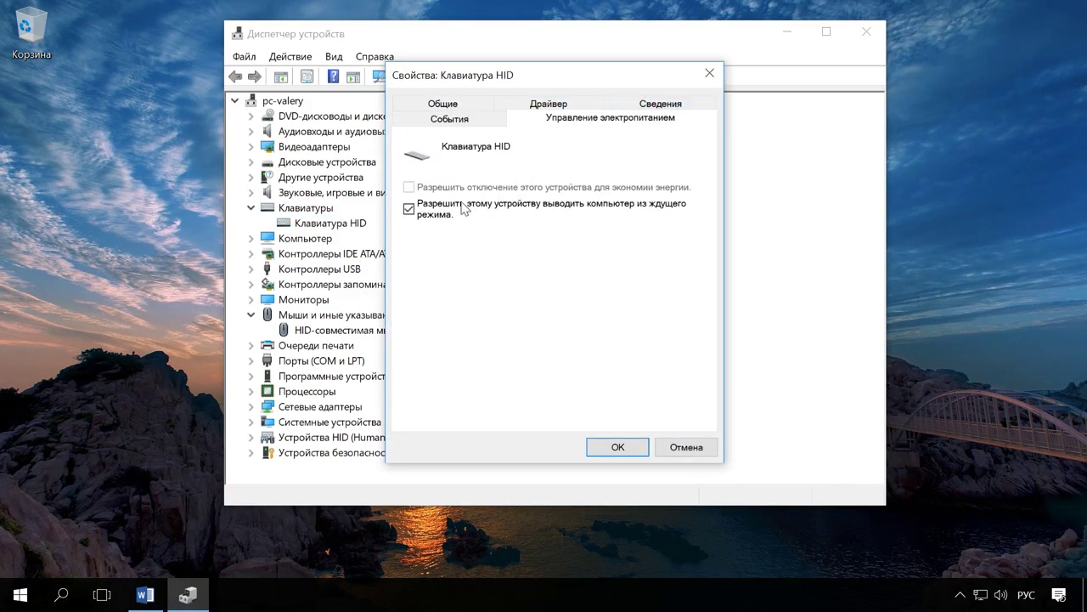
- Toggle the keyboard's wake-the-computer permission off and back on, cancel its properties, and close Device Manager
{"action": "left_click", "coordinate": [409, 209]}
{"action": "left_click", "coordinate": [409, 210]}
{"action": "left_click", "coordinate": [680, 445]}
{"action": "left_click", "coordinate": [871, 34]}
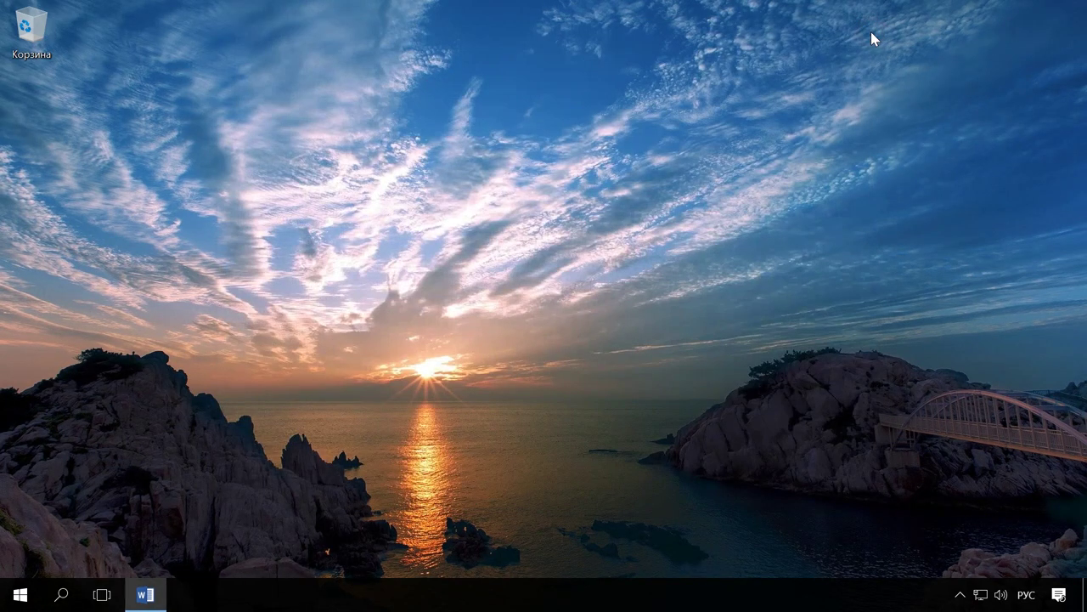
- Find Control Panel by searching for "панель" and open its "Электропитание" section
{"action": "left_click", "coordinate": [61, 595]}
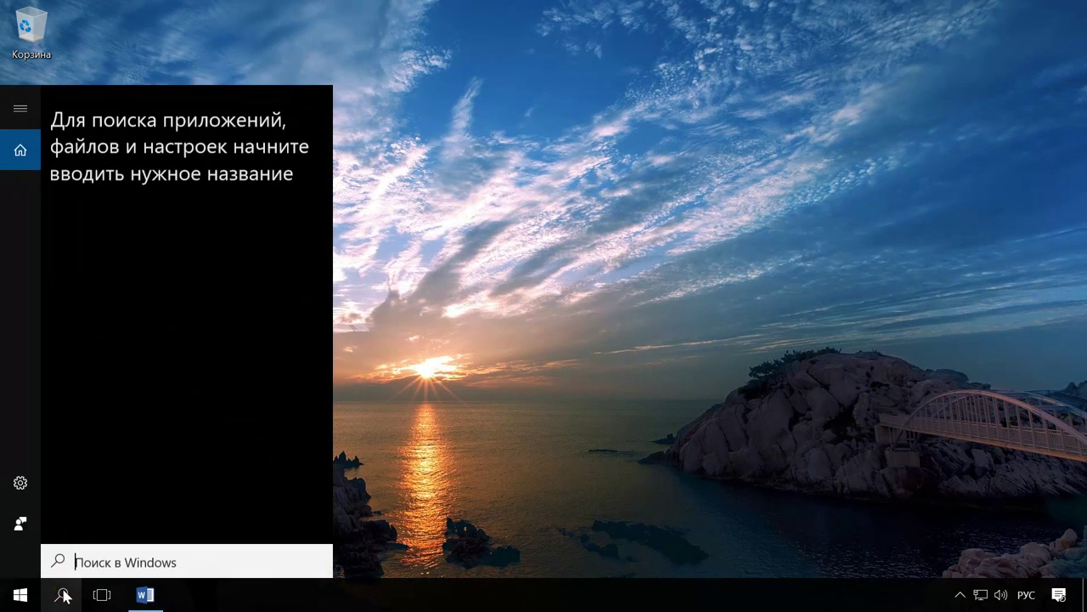
{"action": "type", "text": "панель"}
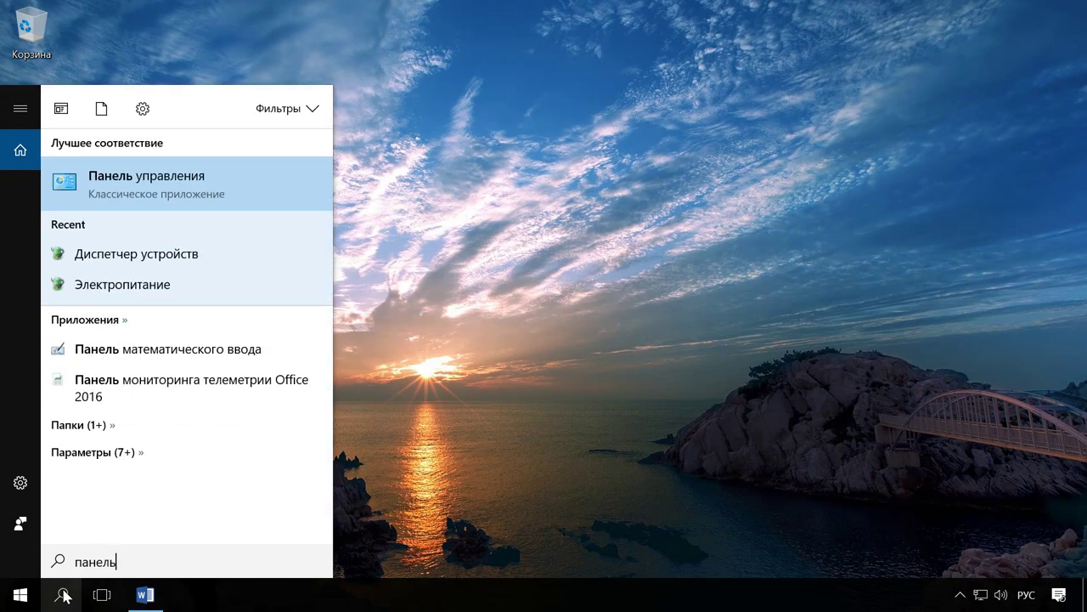
{"action": "left_click", "coordinate": [227, 180]}
{"action": "scroll", "coordinate": [765, 365], "scroll_direction": "down", "scroll_amount": 1}
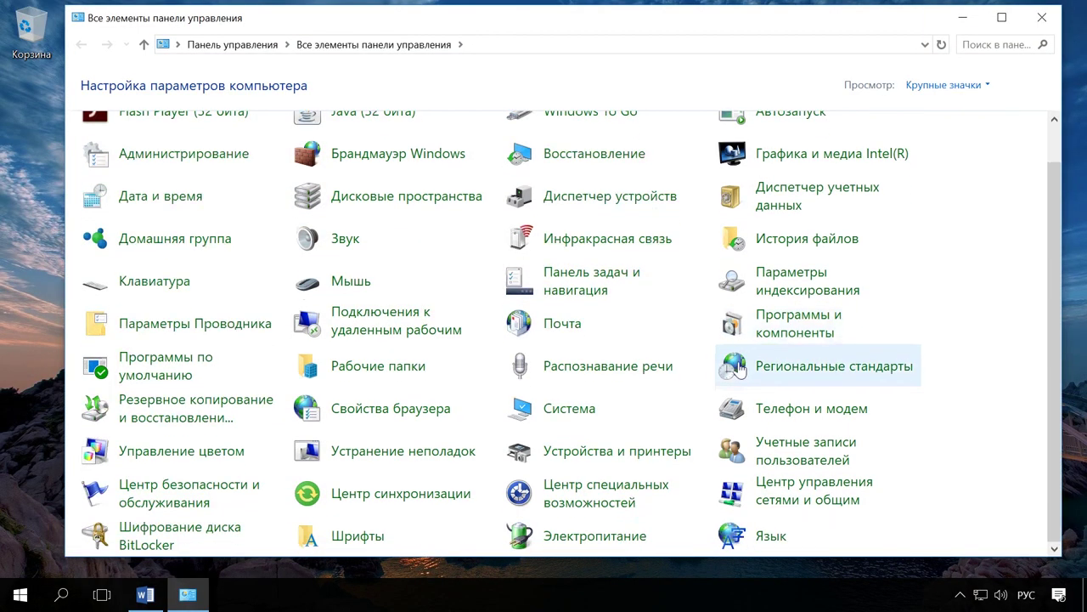
{"action": "left_click", "coordinate": [606, 535]}
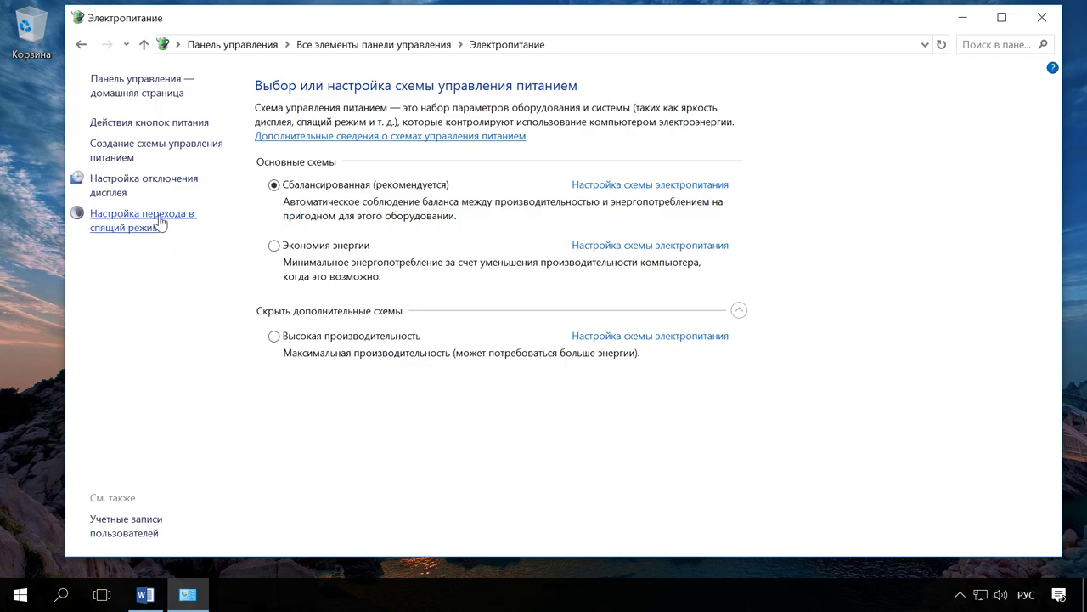
- Open the sleep settings of the balanced power plan and bring up its advanced power parameters, placing the dialog over the window's middle
{"action": "left_click", "coordinate": [156, 214]}
{"action": "left_click", "coordinate": [449, 238]}
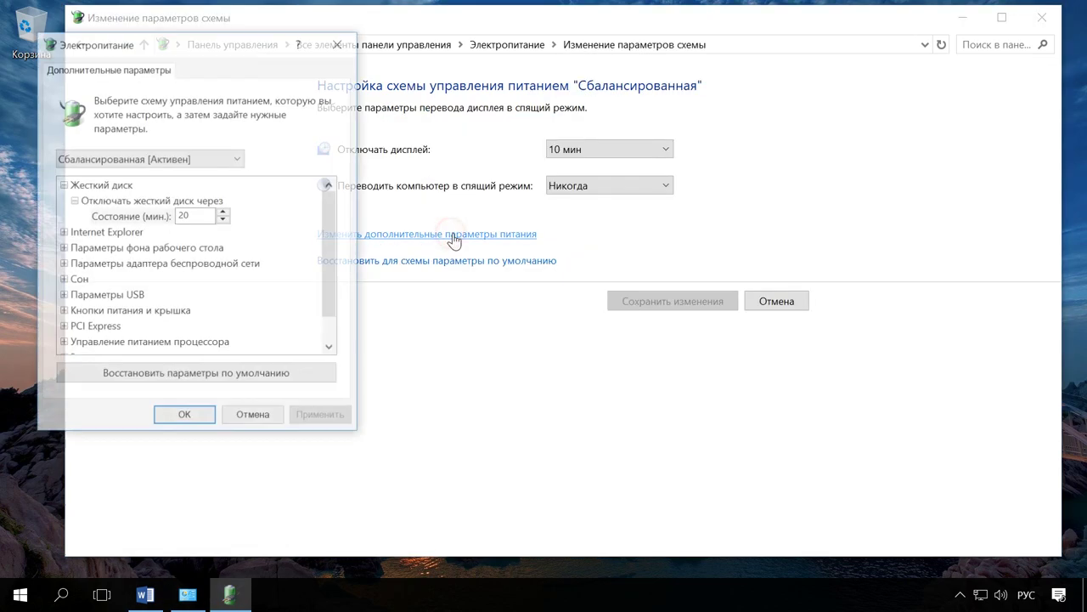
{"action": "left_click_drag", "start_coordinate": [227, 42], "coordinate": [545, 32]}
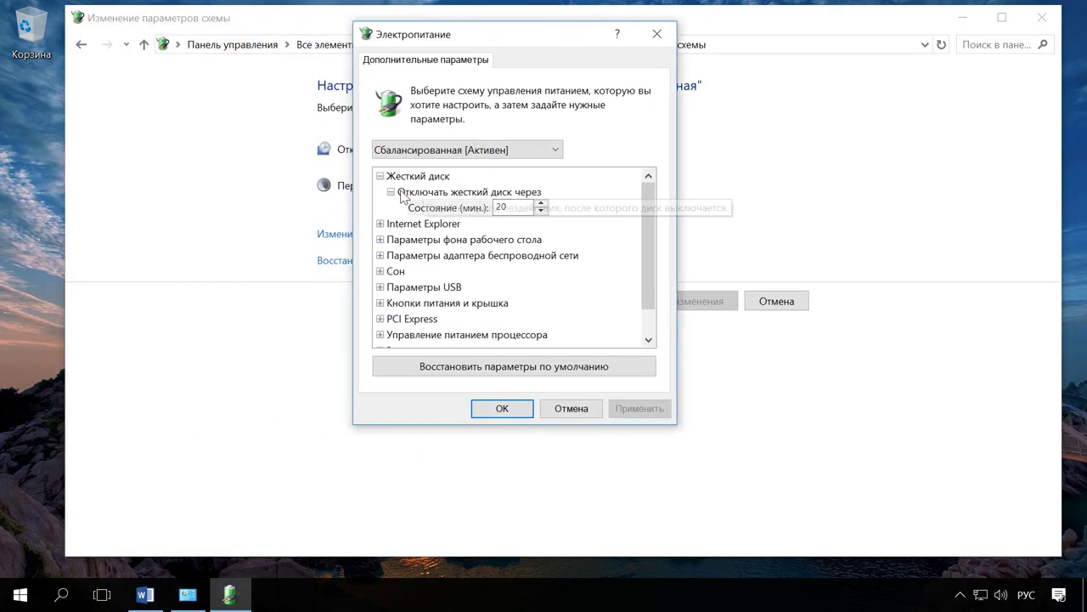
- Collapse "Жесткий диск" and examine the available values of "Разрешить таймеры пробуждения" under "Сон"
{"action": "left_click", "coordinate": [380, 176]}
{"action": "left_click", "coordinate": [380, 239]}
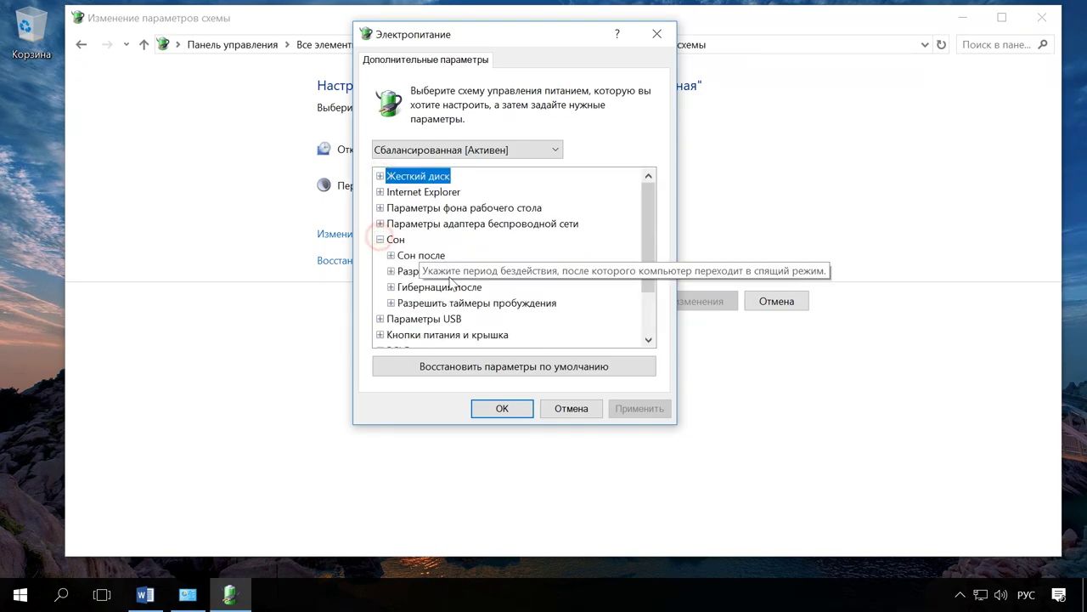
{"action": "left_click", "coordinate": [486, 303]}
{"action": "left_click", "coordinate": [391, 303]}
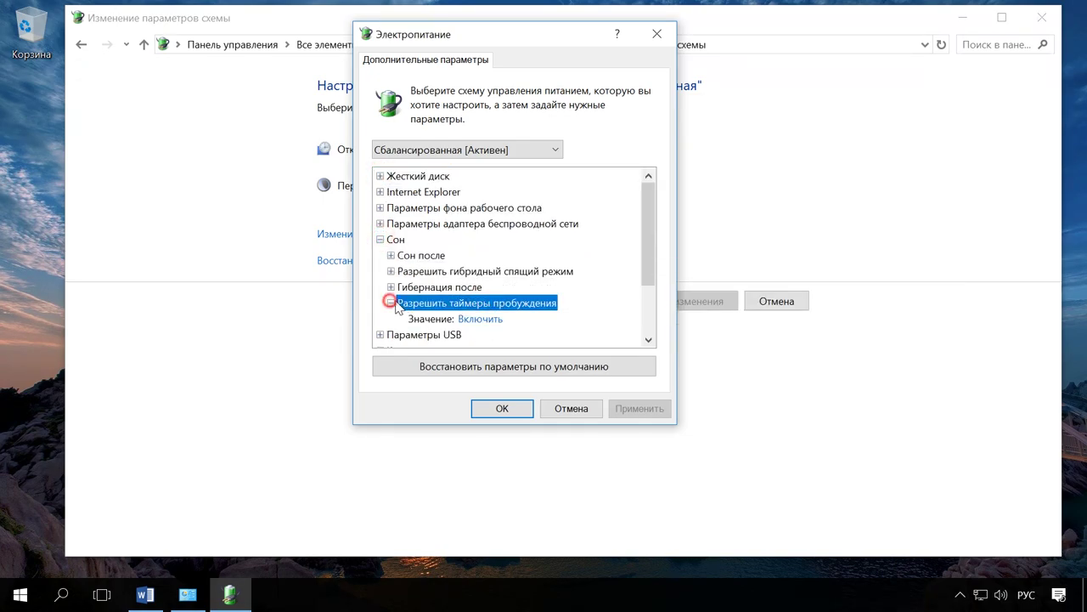
{"action": "left_click", "coordinate": [486, 319]}
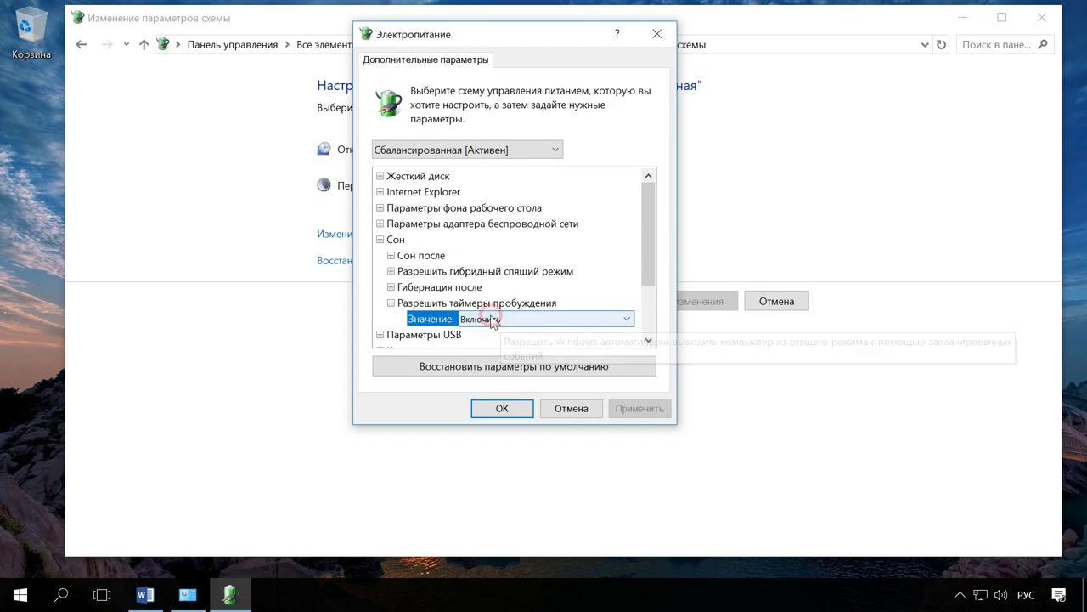
{"action": "left_click", "coordinate": [566, 319]}
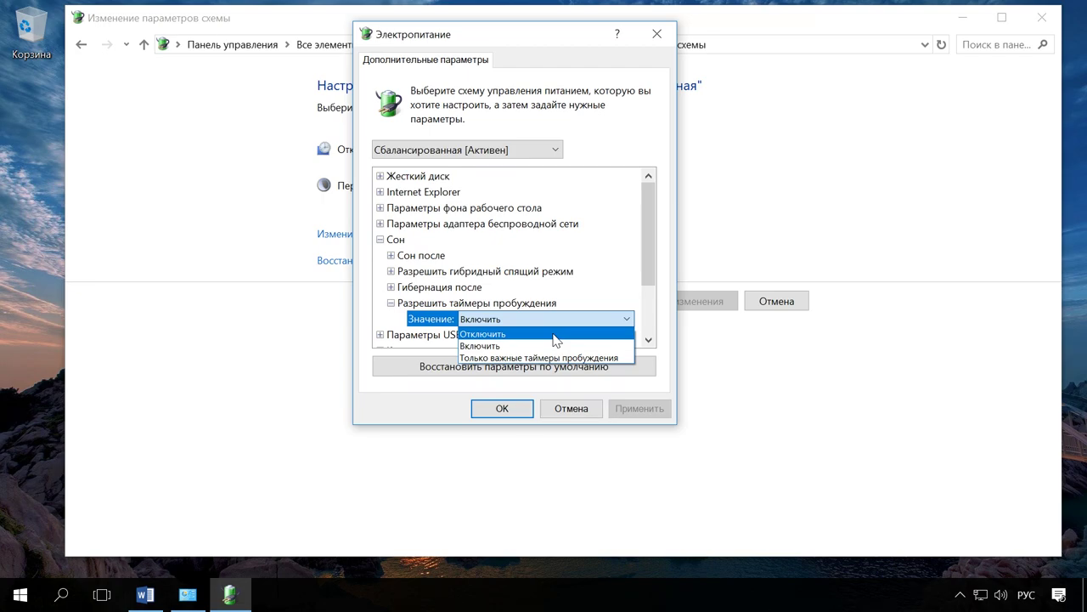
- Cancel the advanced power parameters without changing the wake timers and close the power plan window
{"action": "left_click", "coordinate": [570, 409]}
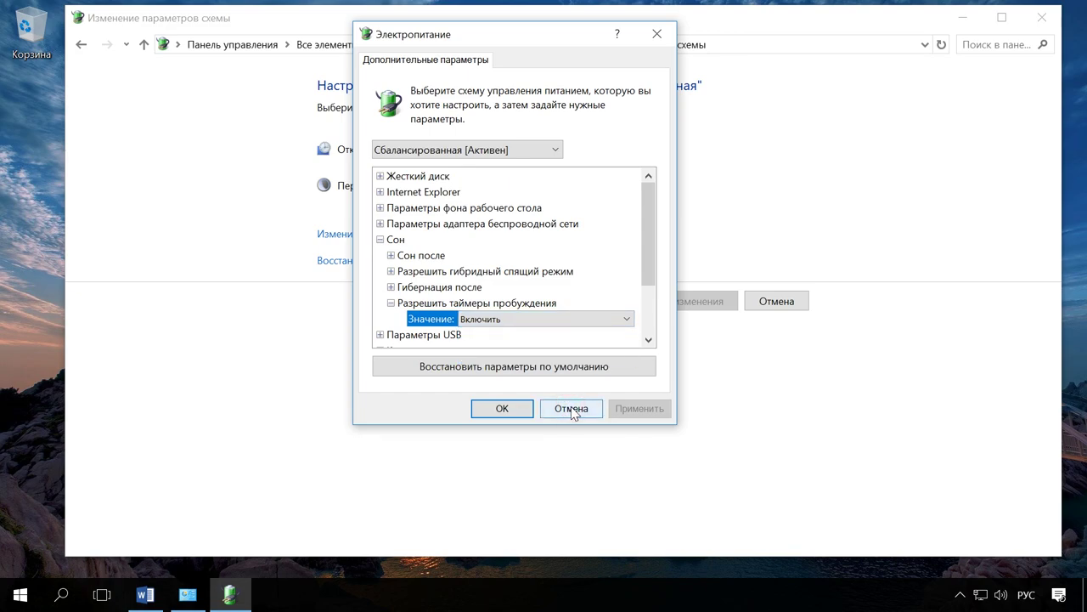
{"action": "left_click", "coordinate": [571, 409]}
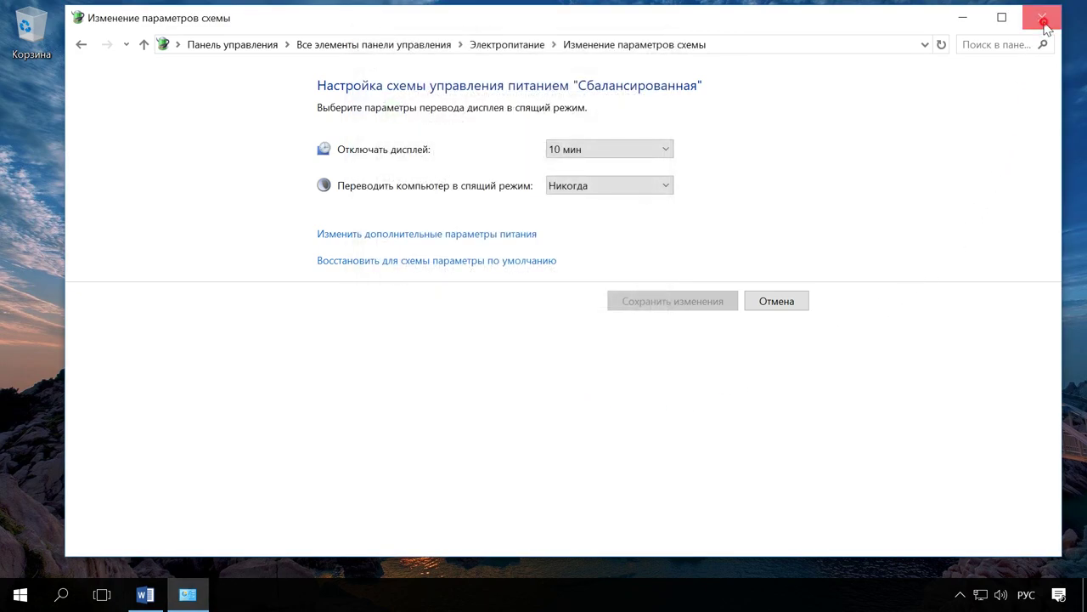
{"action": "left_click", "coordinate": [1043, 19]}
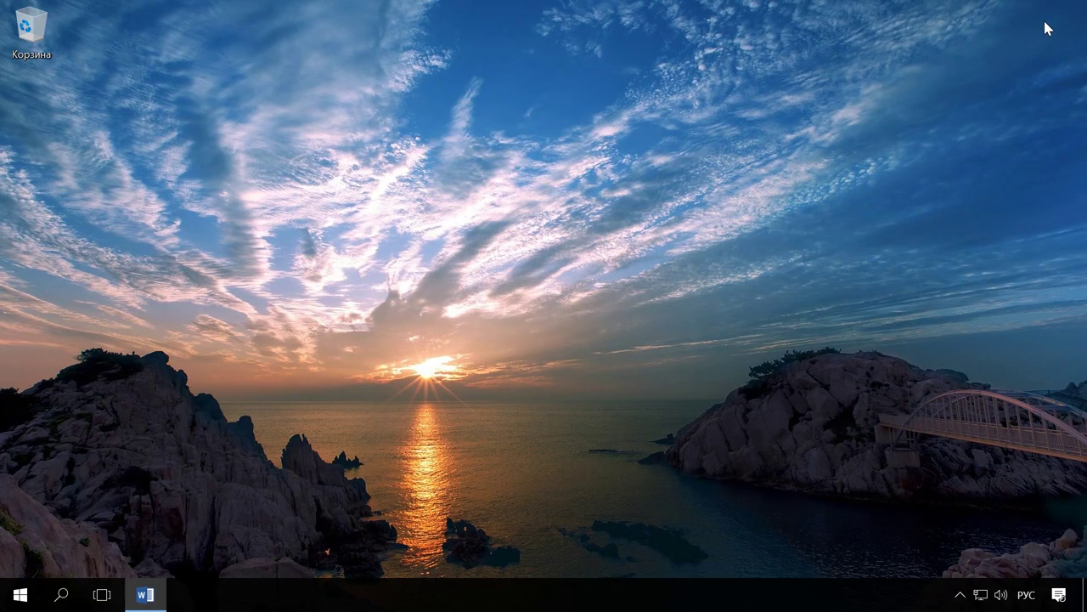
- Open Device Manager directly from the system shortcuts list and collapse the "Сетевые адаптеры" group
{"action": "right_click", "coordinate": [20, 594]}
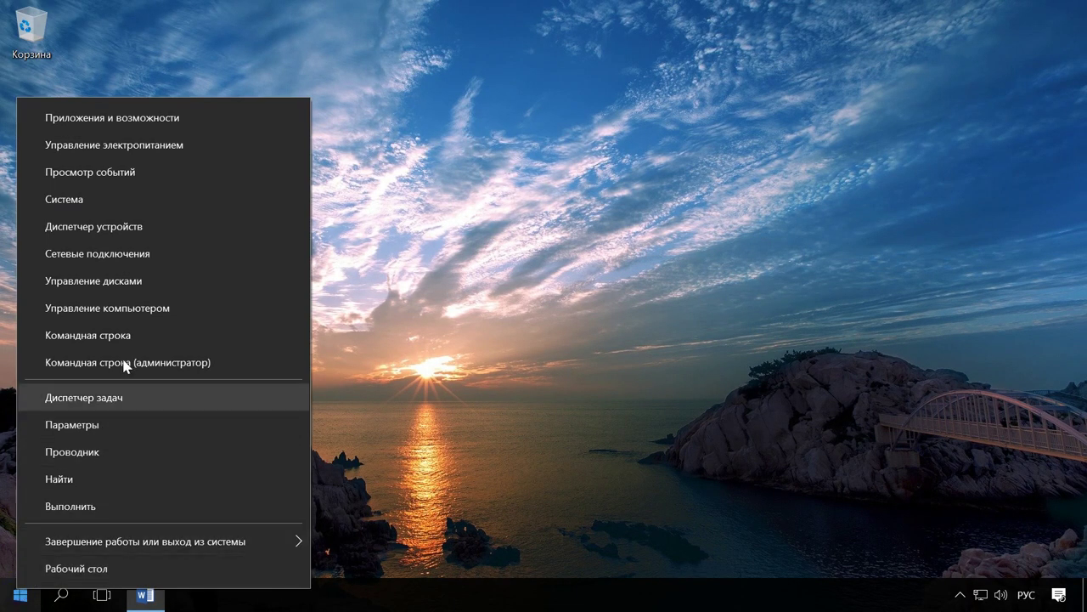
{"action": "left_click", "coordinate": [126, 228]}
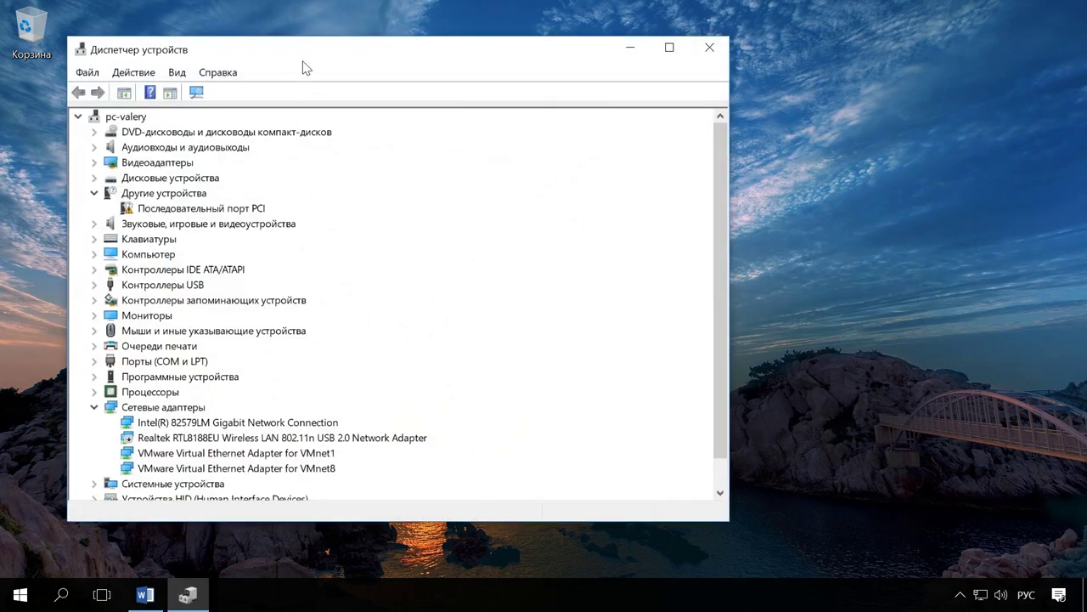
{"action": "left_click_drag", "start_coordinate": [314, 49], "coordinate": [514, 28]}
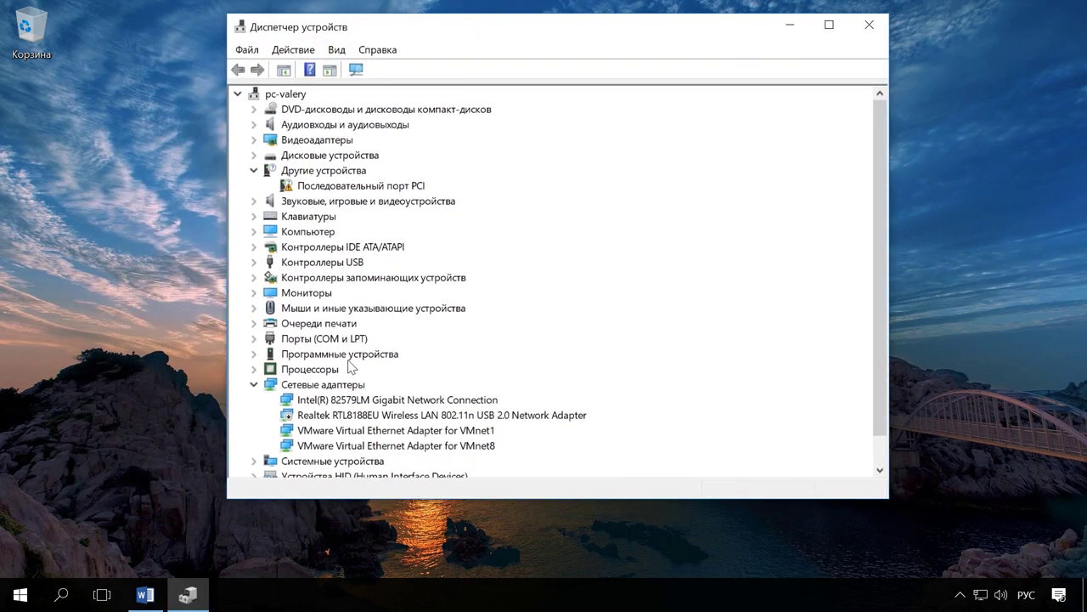
{"action": "left_click", "coordinate": [254, 383]}
- Open the power management properties of "HID-совместимая мышь" and move the dialog aside to uncover the device tree
{"action": "left_click", "coordinate": [254, 308]}
{"action": "right_click", "coordinate": [359, 323]}
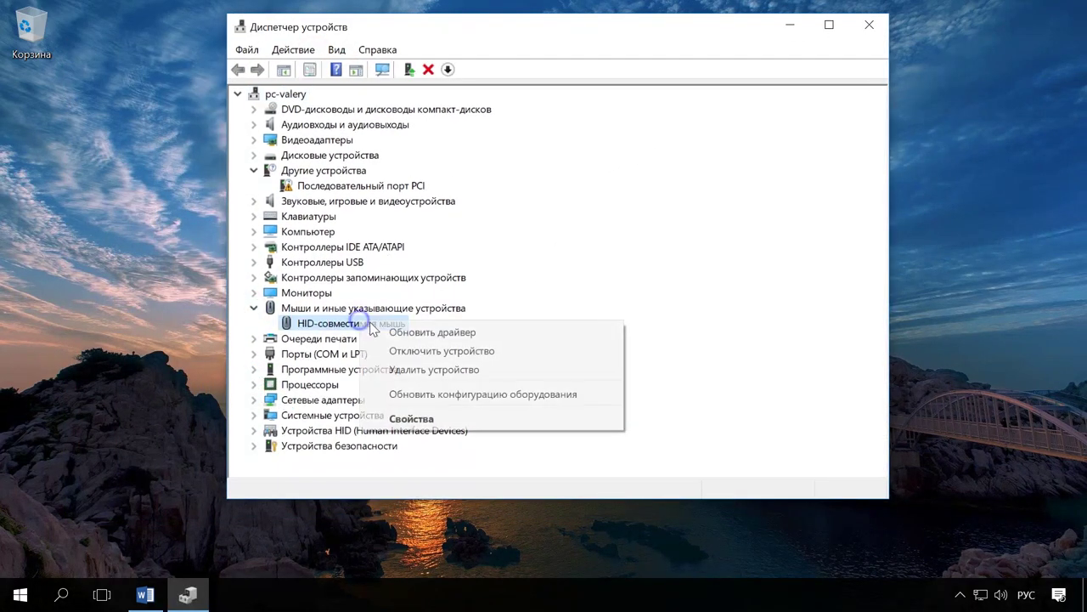
{"action": "left_click", "coordinate": [466, 417]}
{"action": "left_click", "coordinate": [589, 99]}
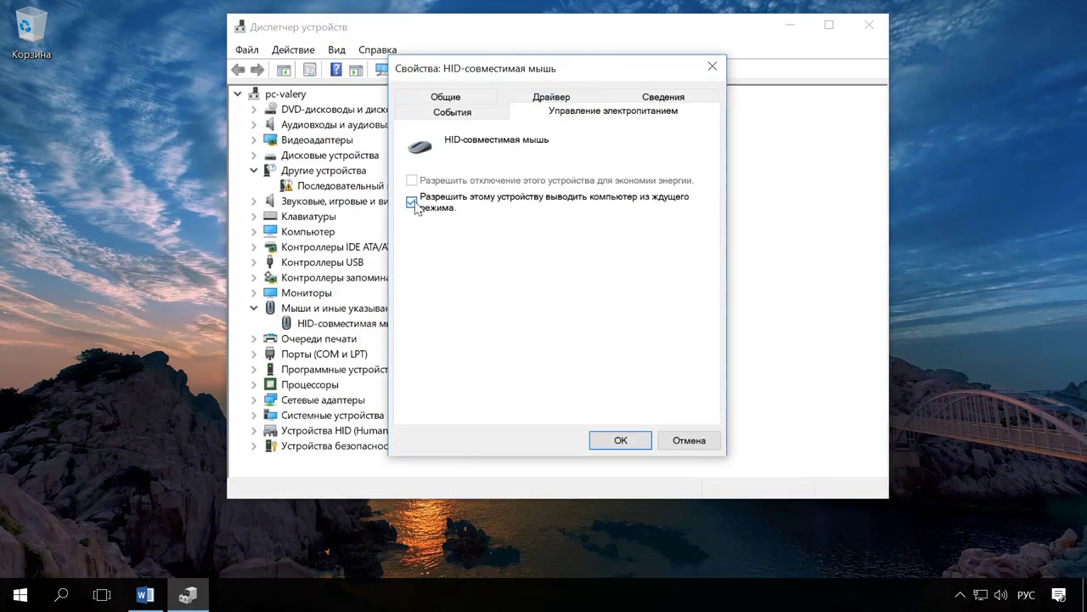
{"action": "left_click_drag", "start_coordinate": [544, 72], "coordinate": [856, 70]}
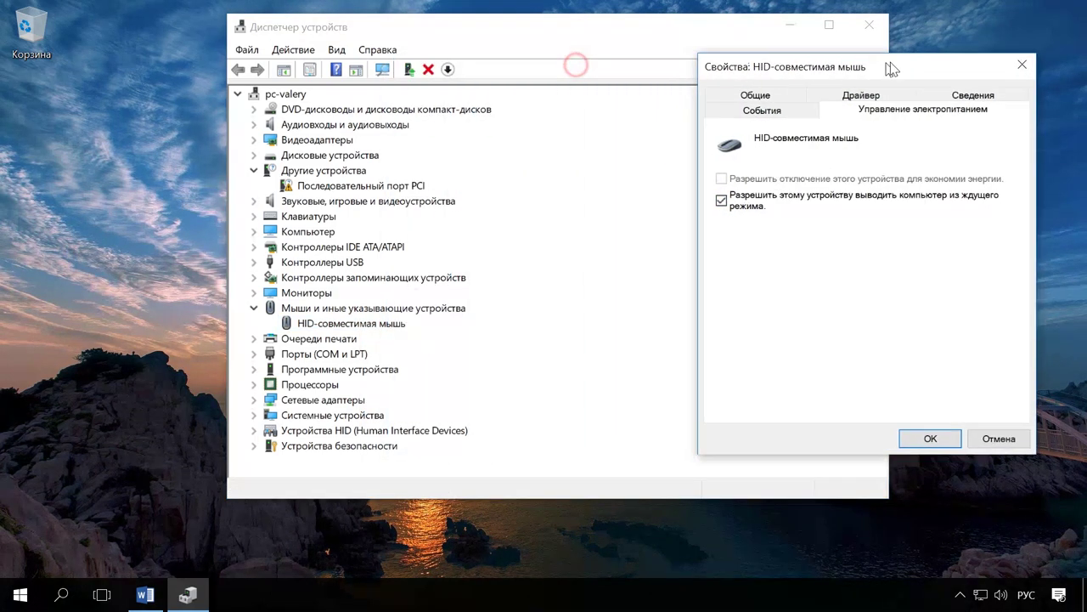
- Open the power management properties of "Клавиатура HID" and arrange them side by side with the mouse properties
{"action": "left_click", "coordinate": [253, 170]}
{"action": "left_click", "coordinate": [253, 200]}
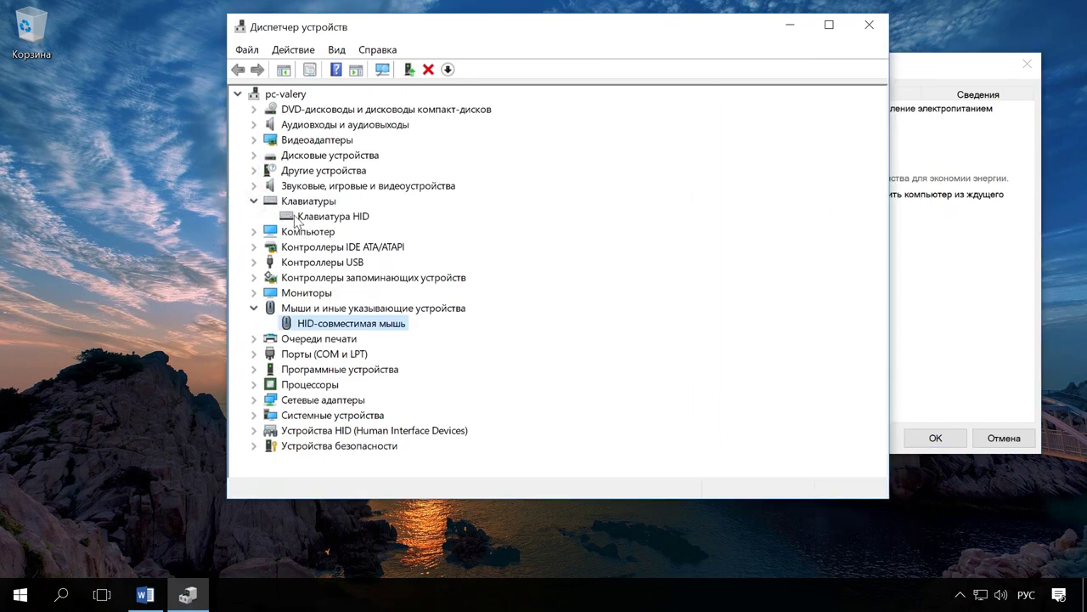
{"action": "right_click", "coordinate": [306, 215]}
{"action": "left_click", "coordinate": [416, 295]}
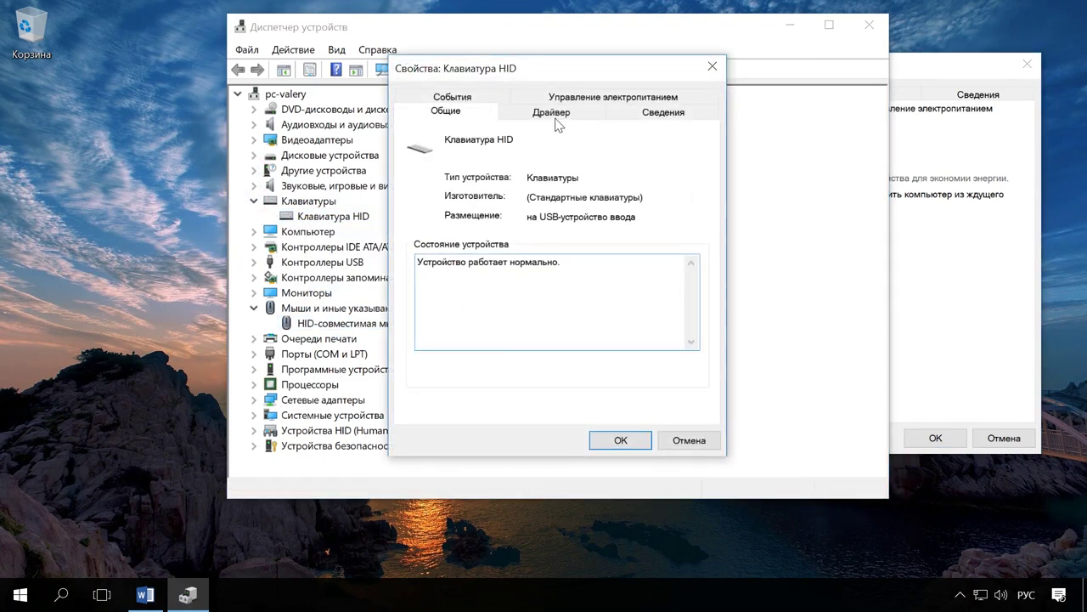
{"action": "left_click", "coordinate": [592, 96]}
{"action": "left_click_drag", "start_coordinate": [556, 68], "coordinate": [379, 75]}
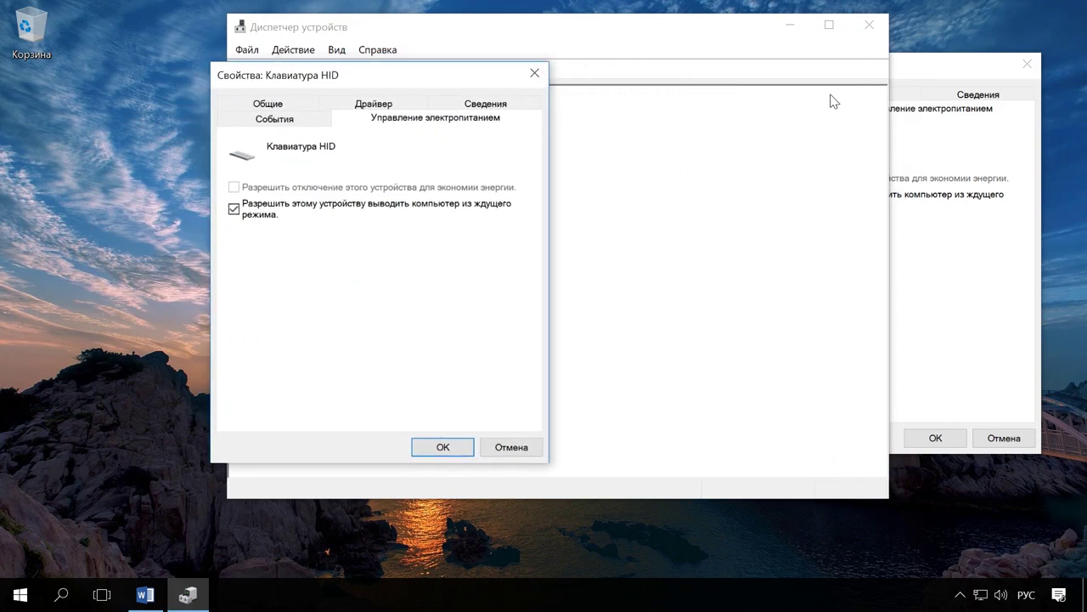
{"action": "left_click", "coordinate": [918, 64]}
{"action": "left_click_drag", "start_coordinate": [918, 64], "coordinate": [830, 73]}
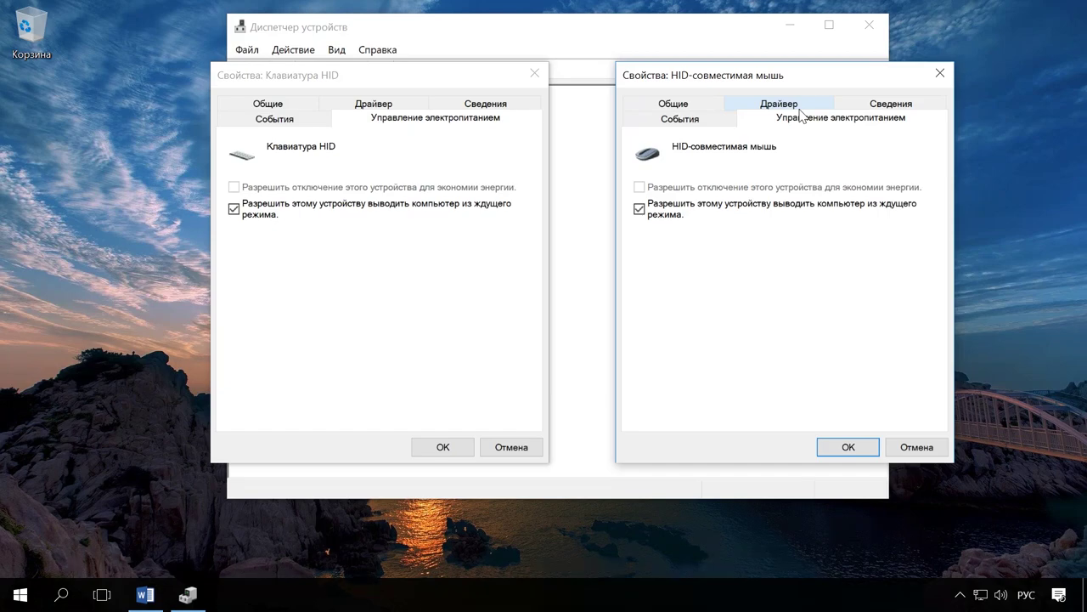
- Close the mouse and keyboard properties without changes and exit Device Manager
{"action": "left_click", "coordinate": [940, 73]}
{"action": "left_click", "coordinate": [537, 76]}
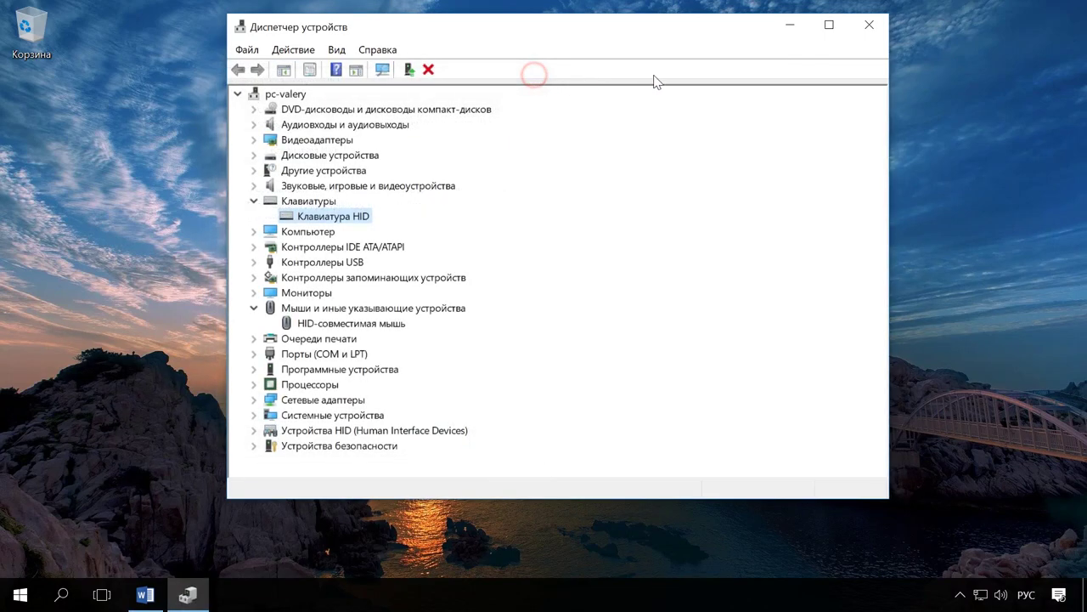
{"action": "left_click", "coordinate": [865, 30]}
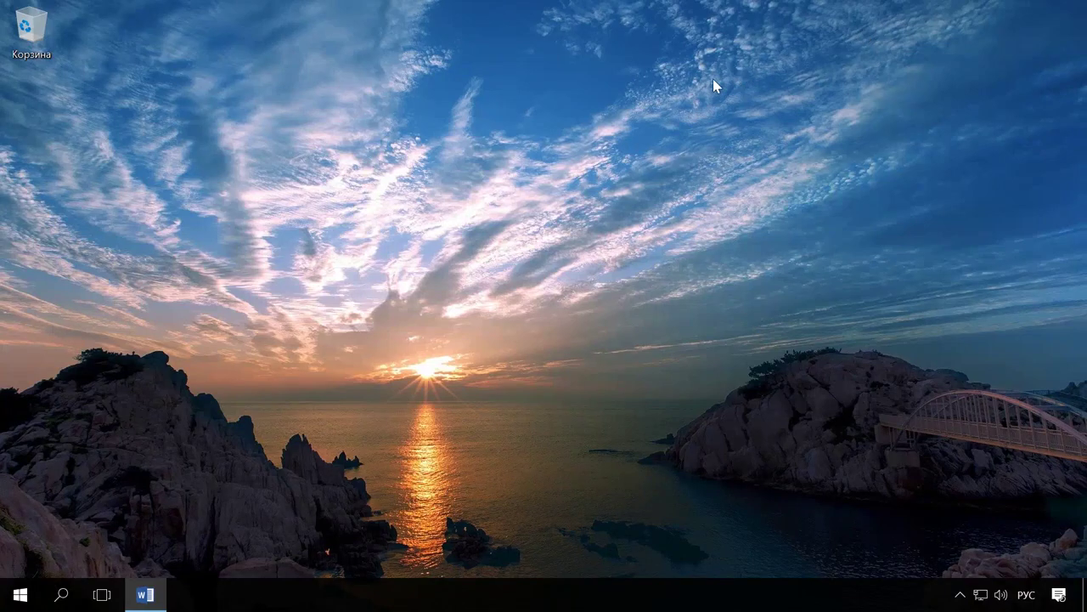
- Open Command Prompt as administrator and move its window toward the middle of the desktop
{"action": "right_click", "coordinate": [26, 597]}
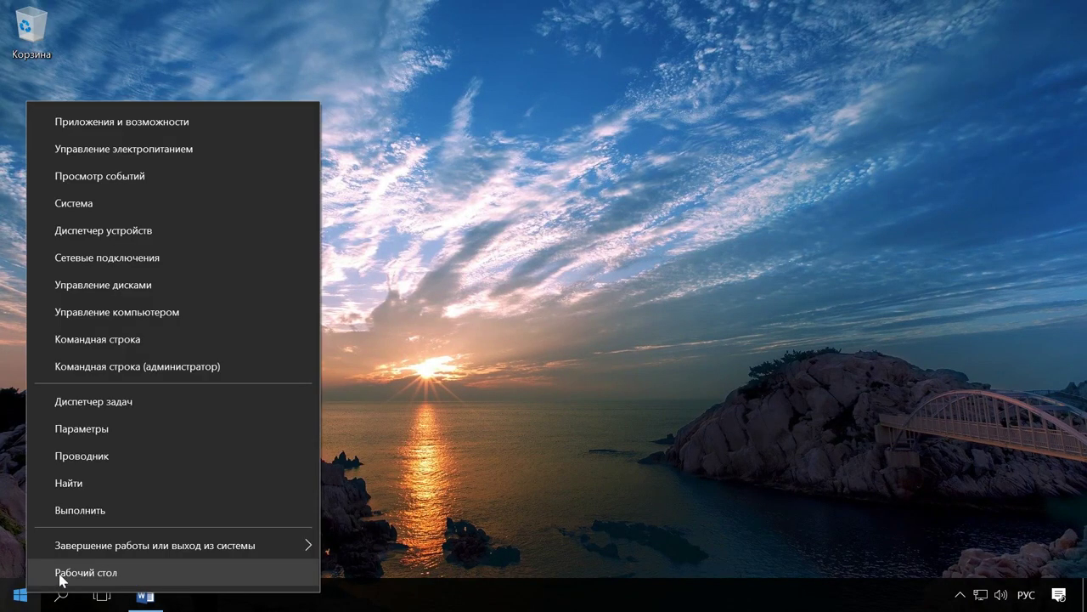
{"action": "left_click", "coordinate": [262, 367]}
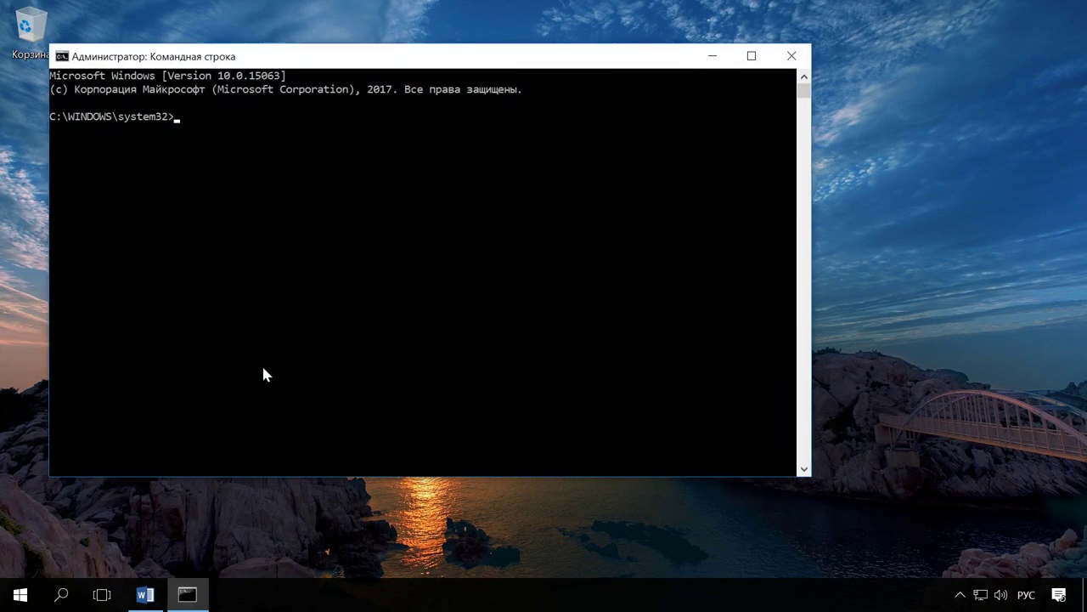
{"action": "left_click_drag", "start_coordinate": [388, 53], "coordinate": [565, 57]}
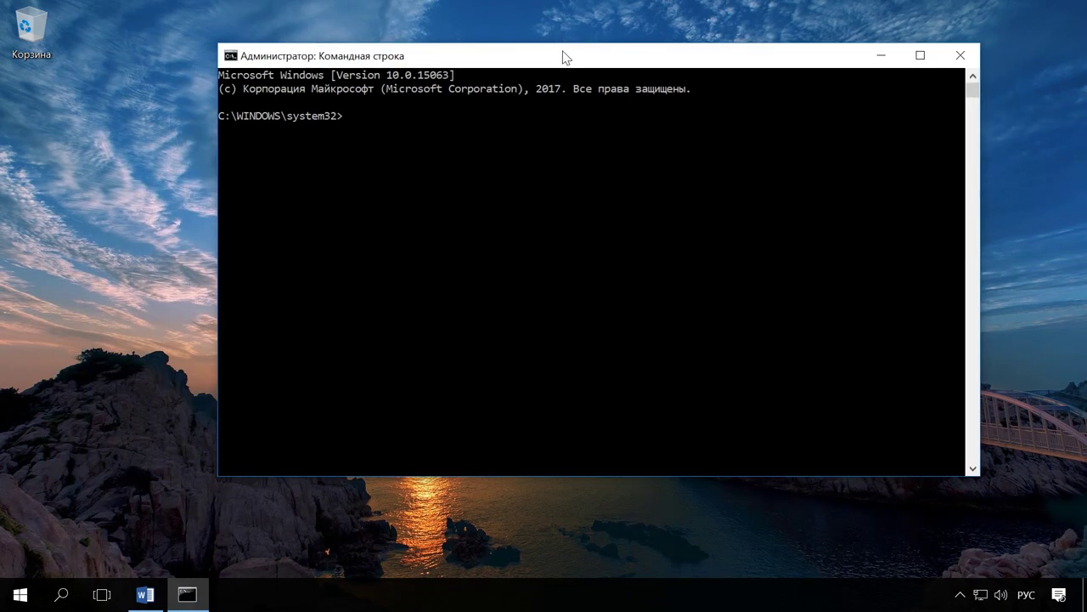
- Switch to the English input language, run "powercfg /requests" to check active power requests, and close Command Prompt
{"action": "key", "text": "alt+shift"}
{"action": "type", "text": "powercfg /requests"}
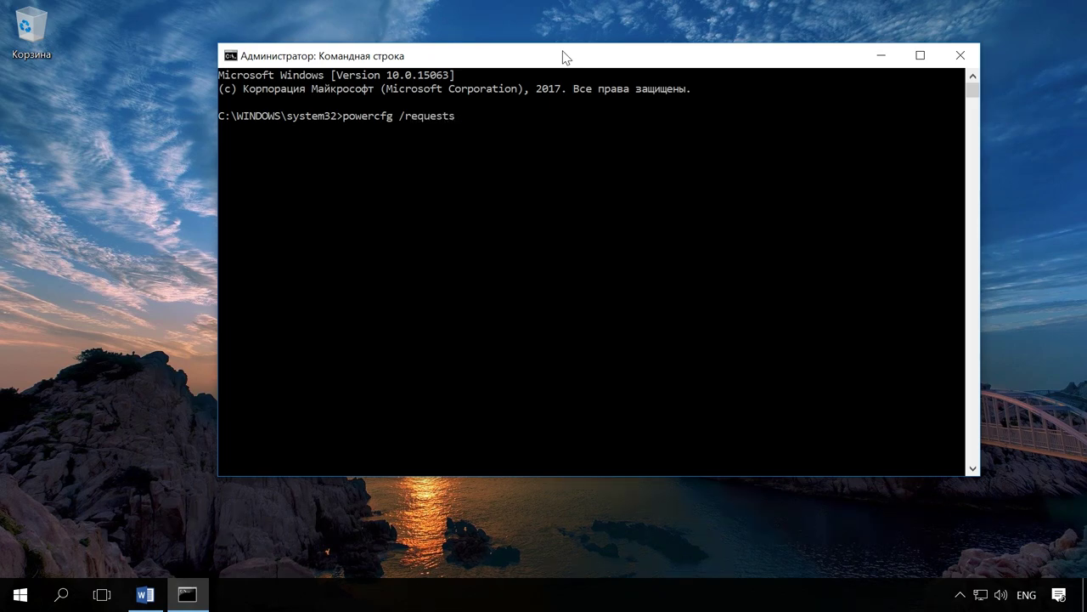
{"action": "key", "text": "Return"}
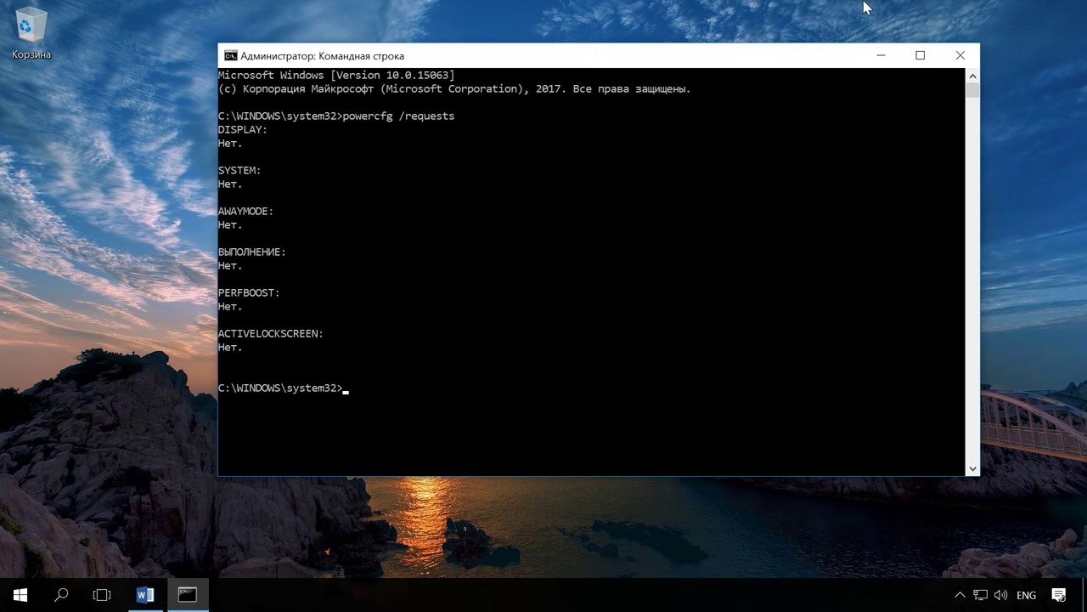
{"action": "left_click", "coordinate": [960, 55]}
{"action": "left_click", "coordinate": [1041, 41]}
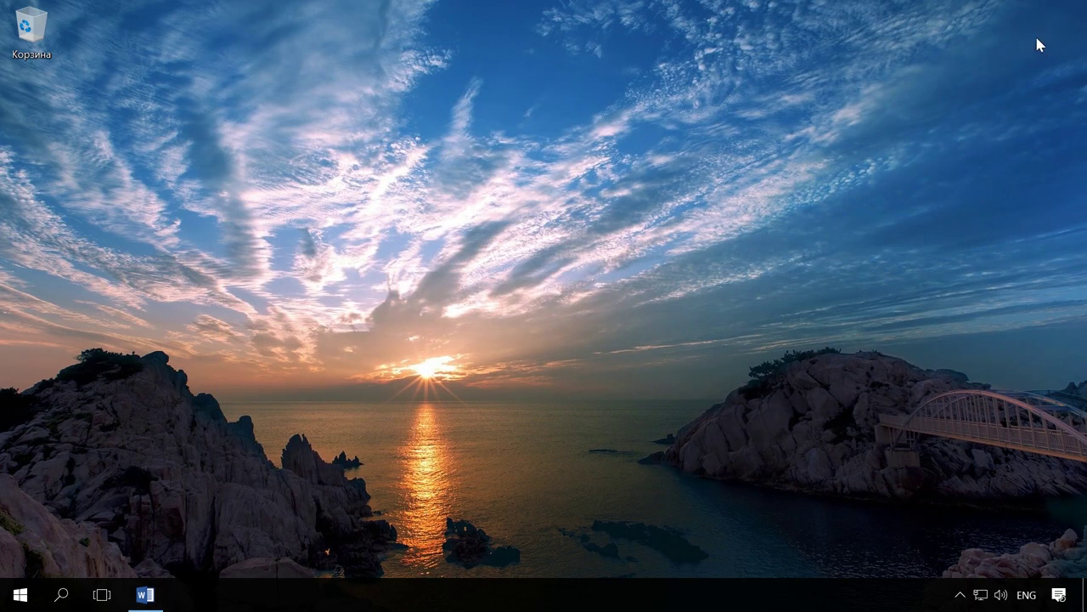